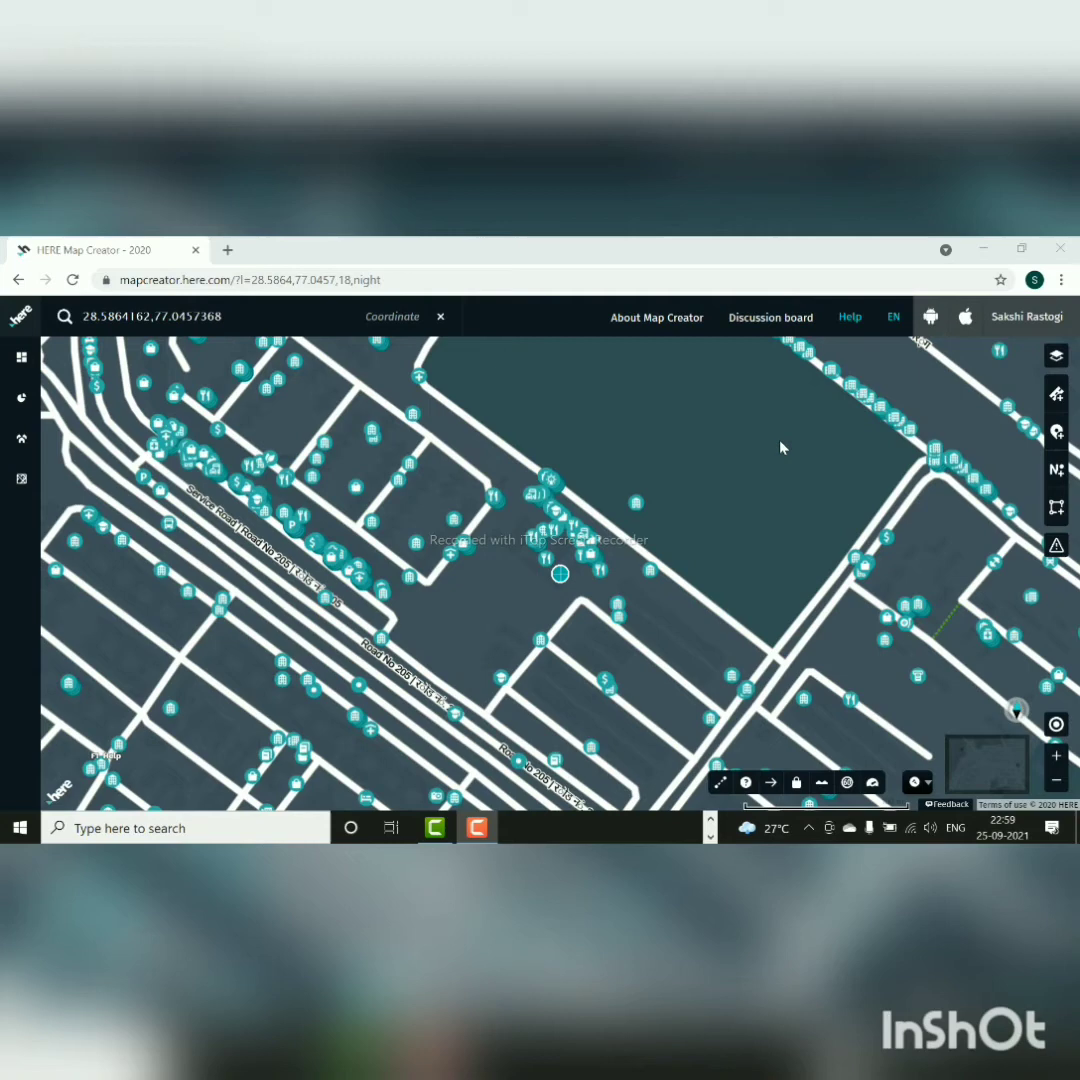
click(248, 385)
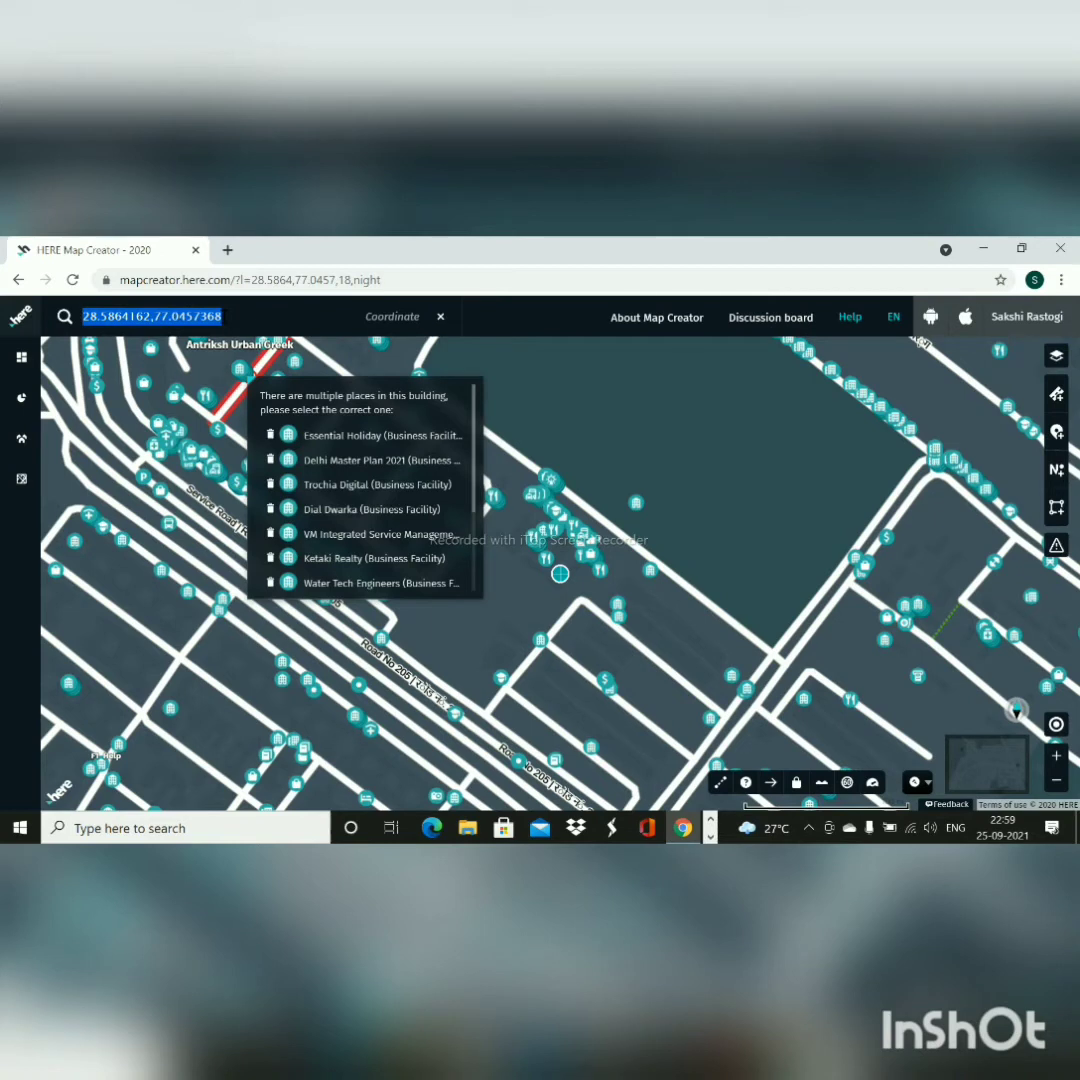
click(396, 316)
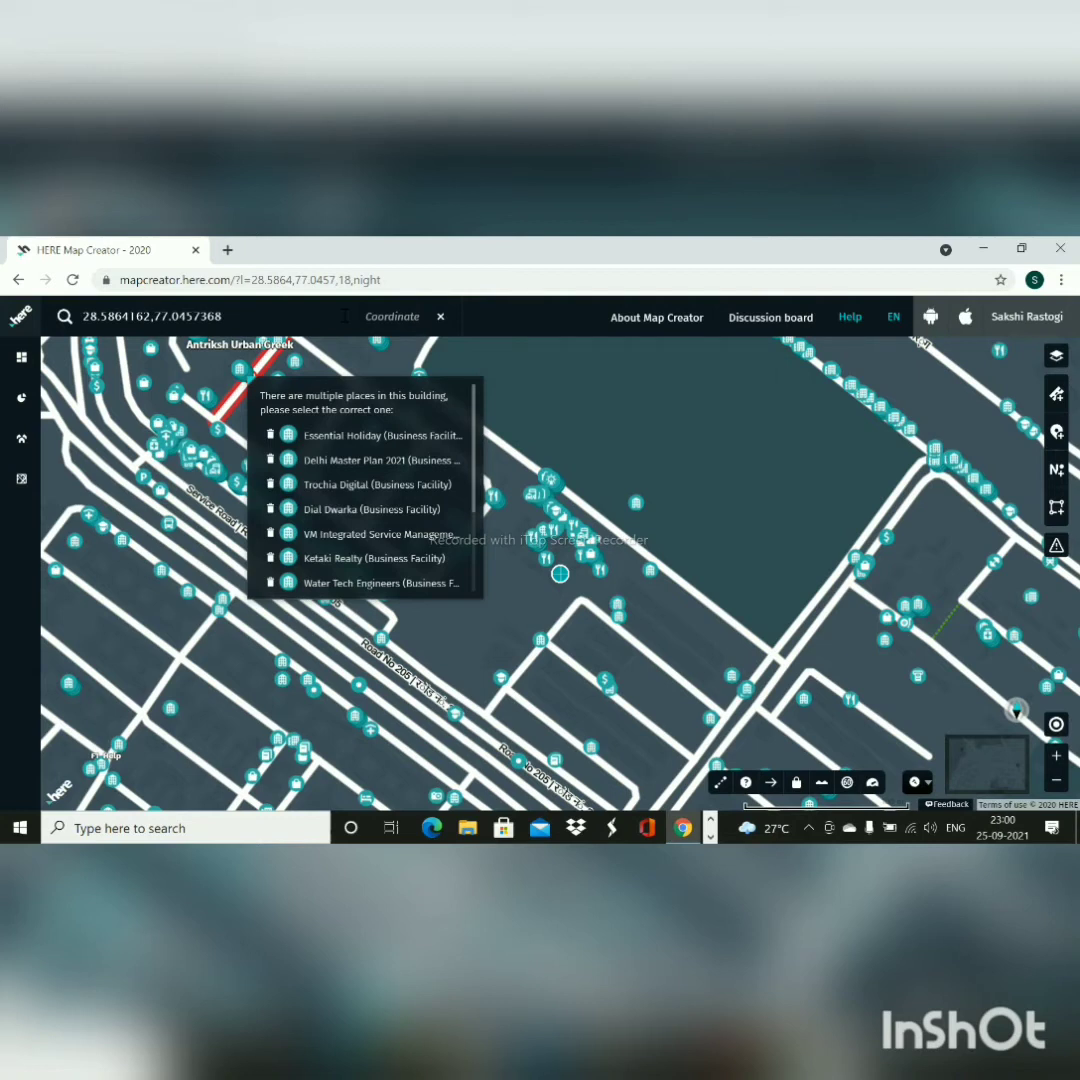
triple_click(344, 316)
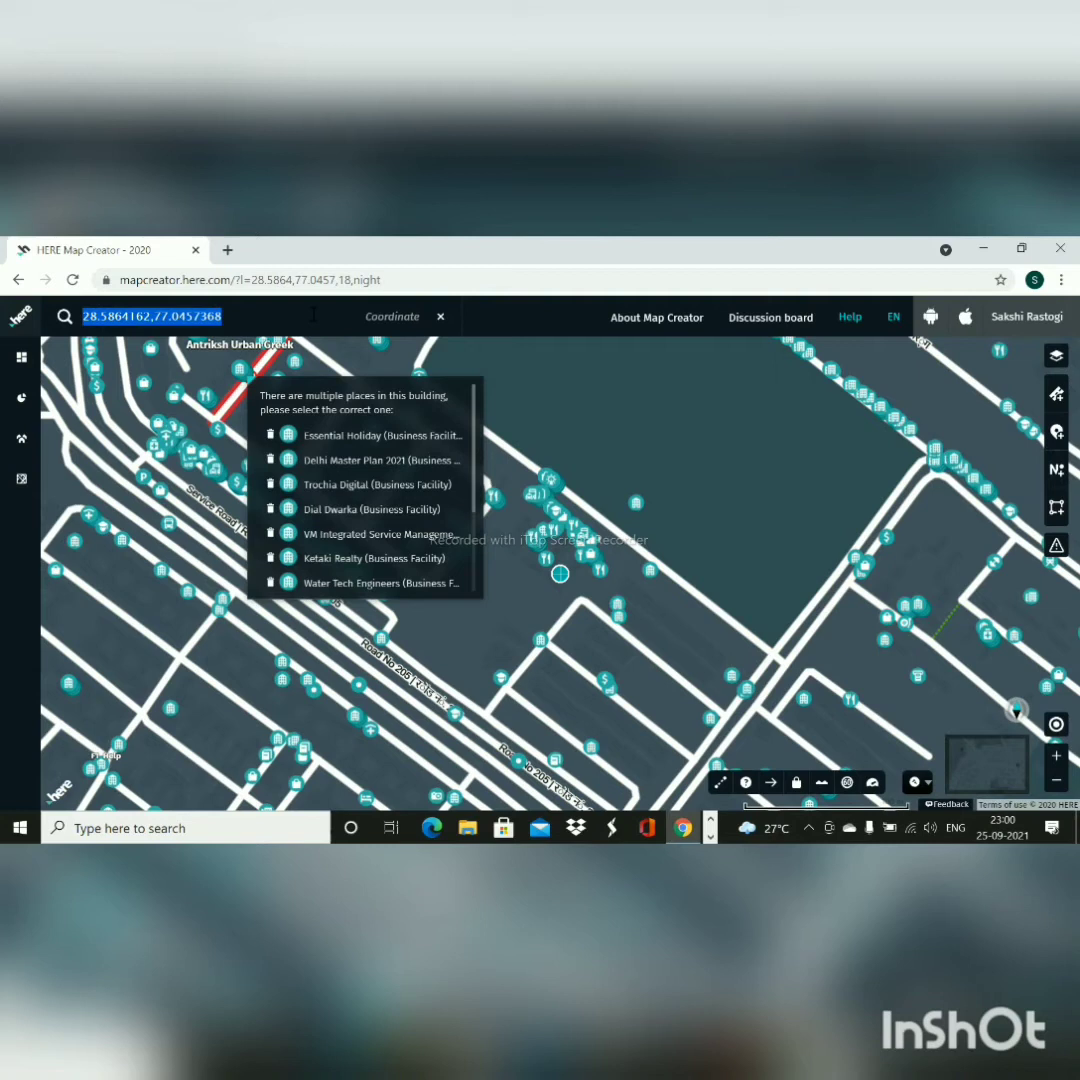
click(313, 314)
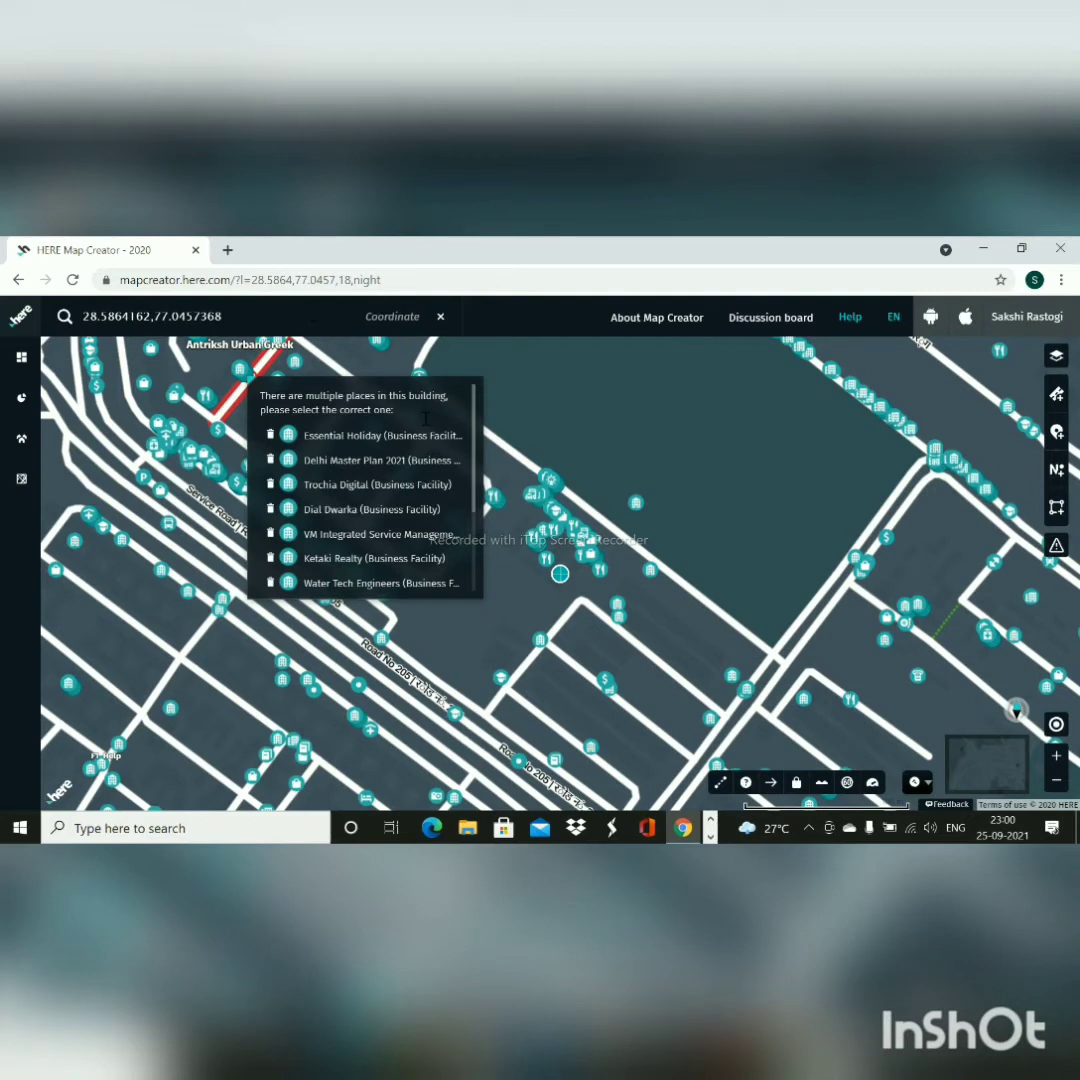
click(566, 552)
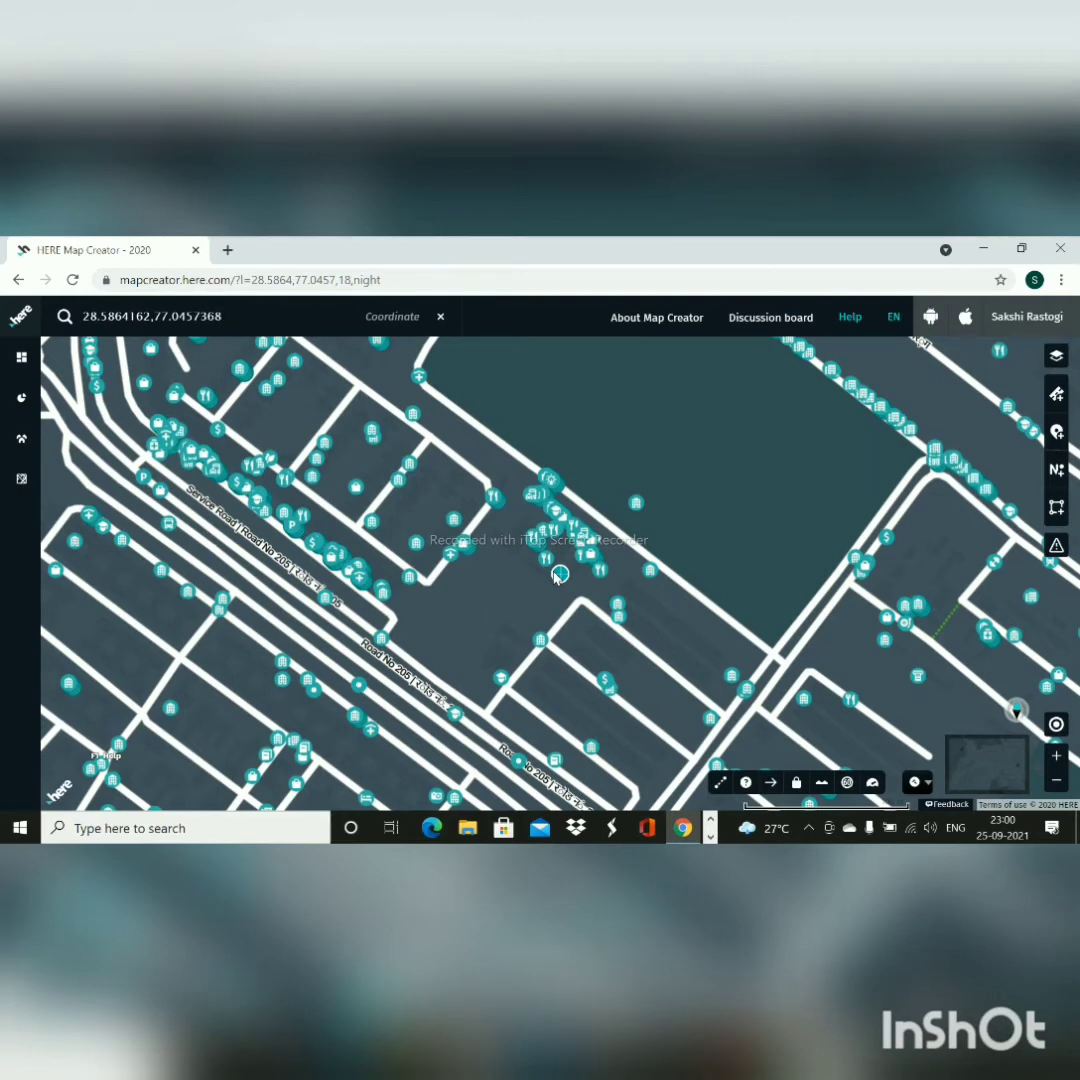
Open the edit statistics under Your stuff and scroll through the edit counts
click(17, 408)
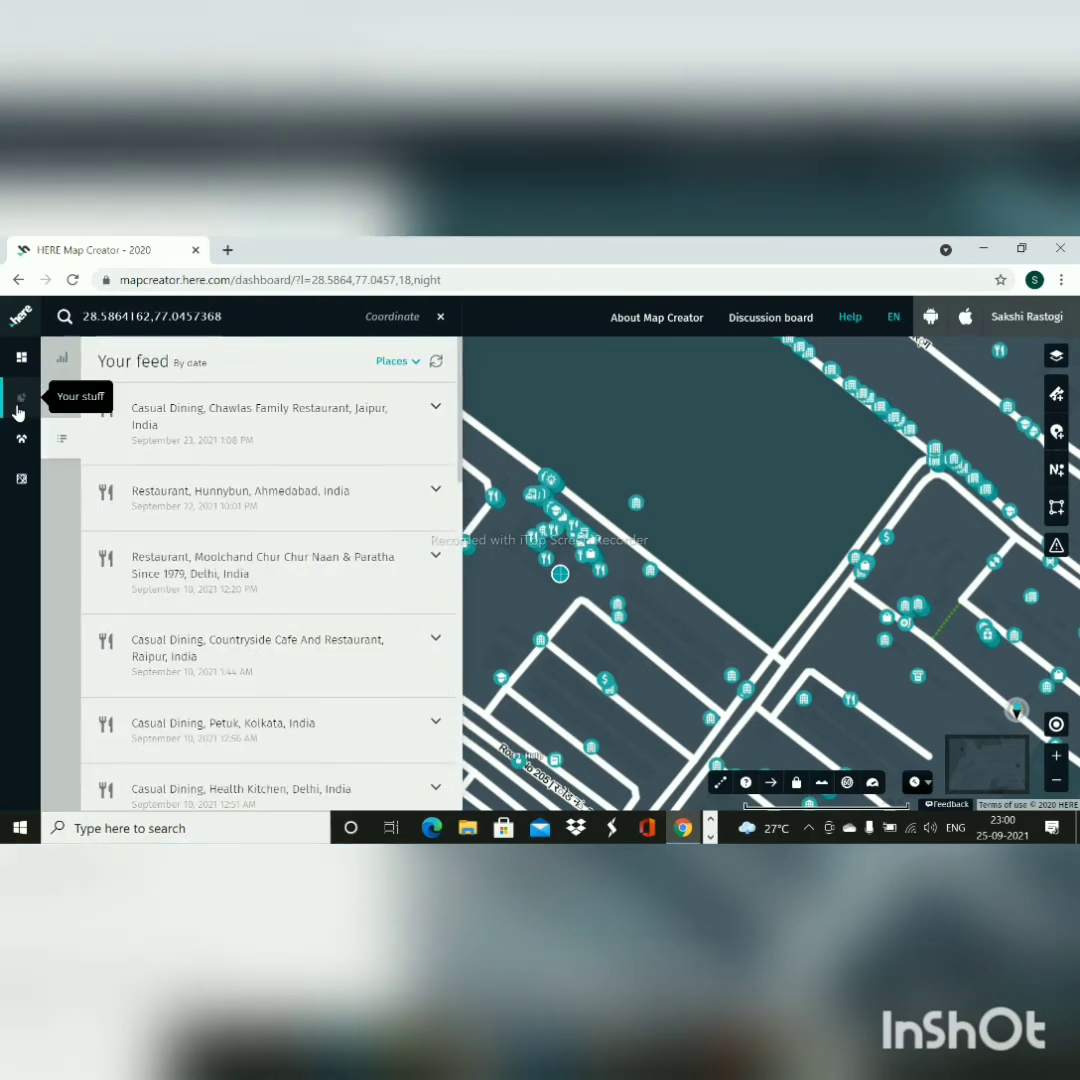
click(62, 357)
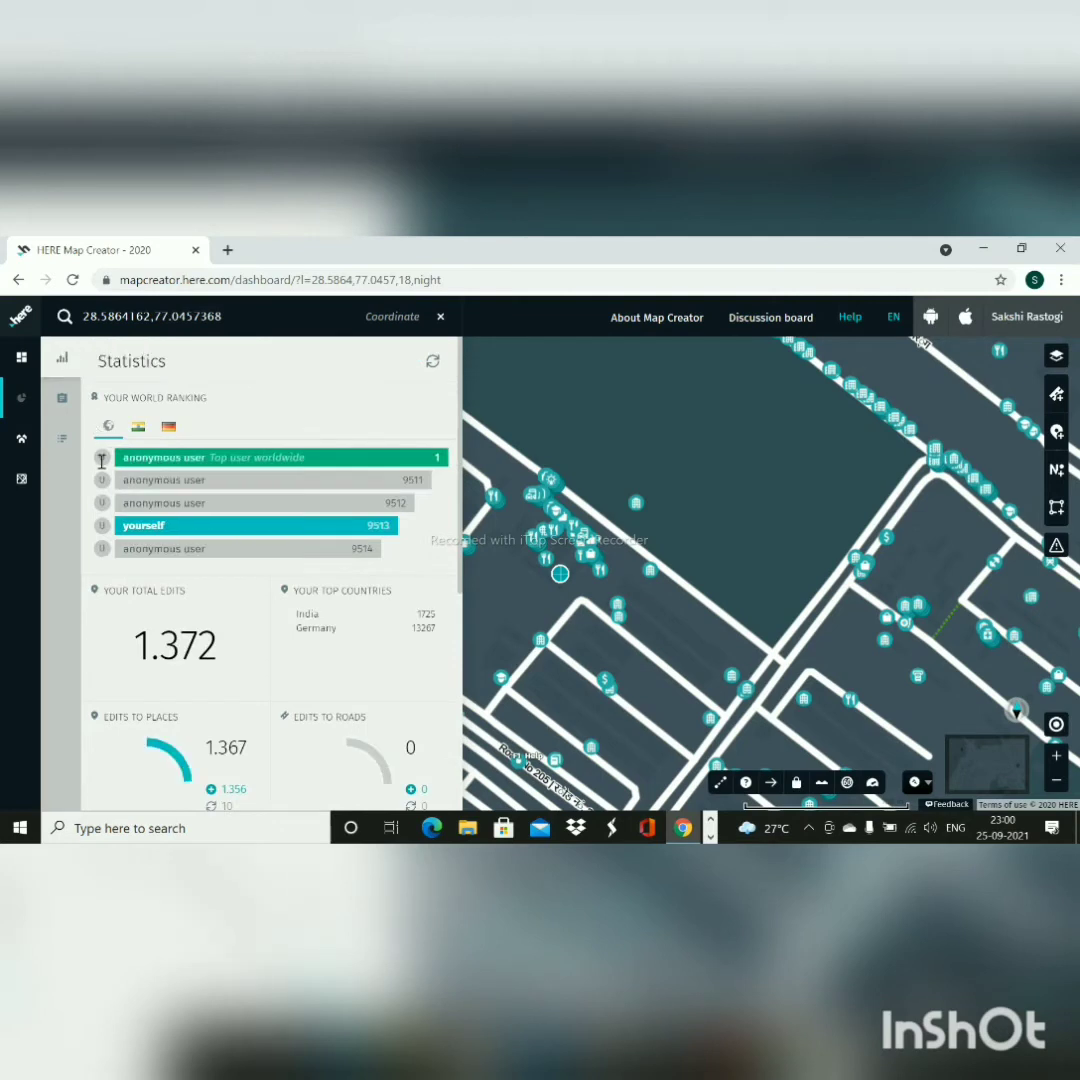
scroll(101, 461, down, 1)
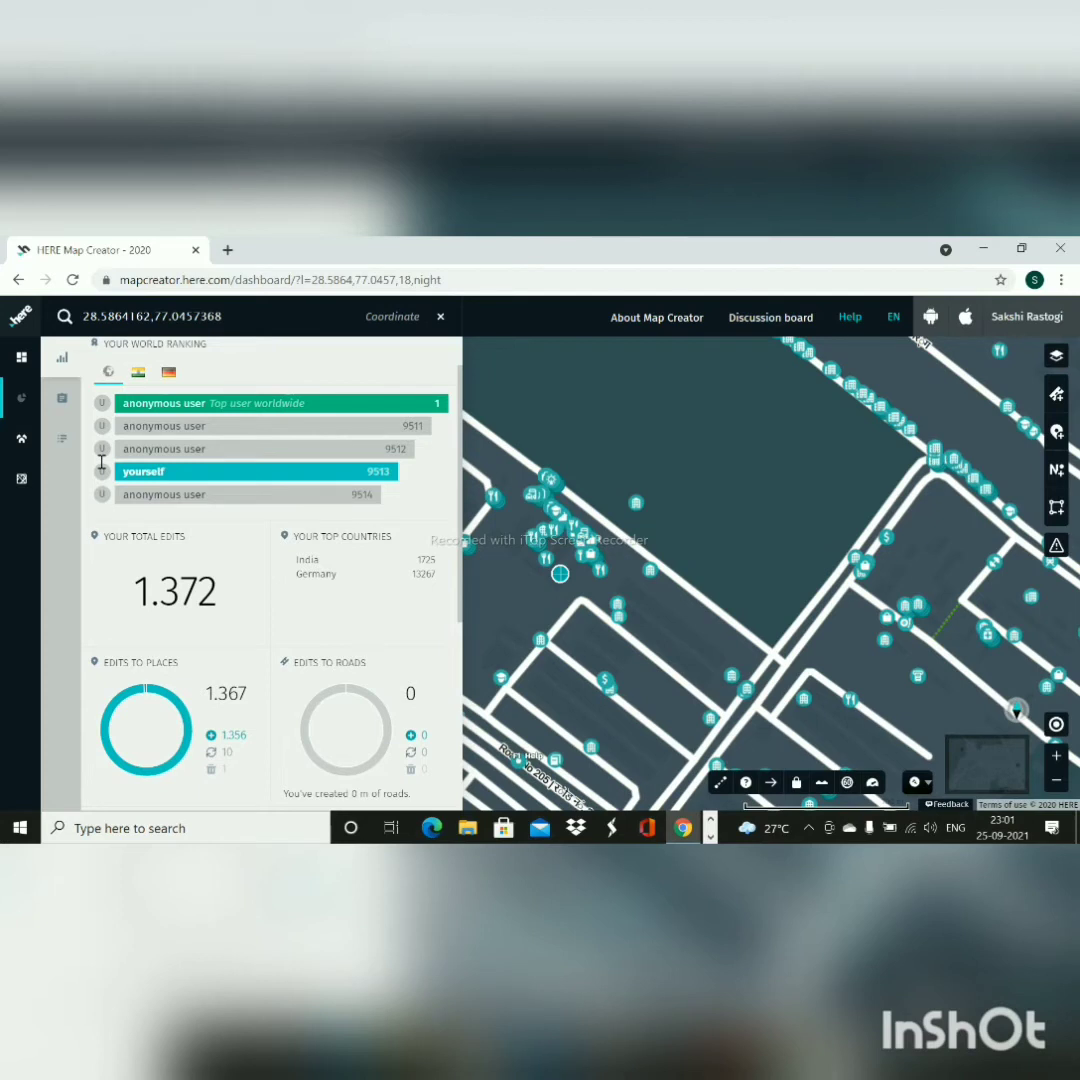
scroll(145, 577, down, 1)
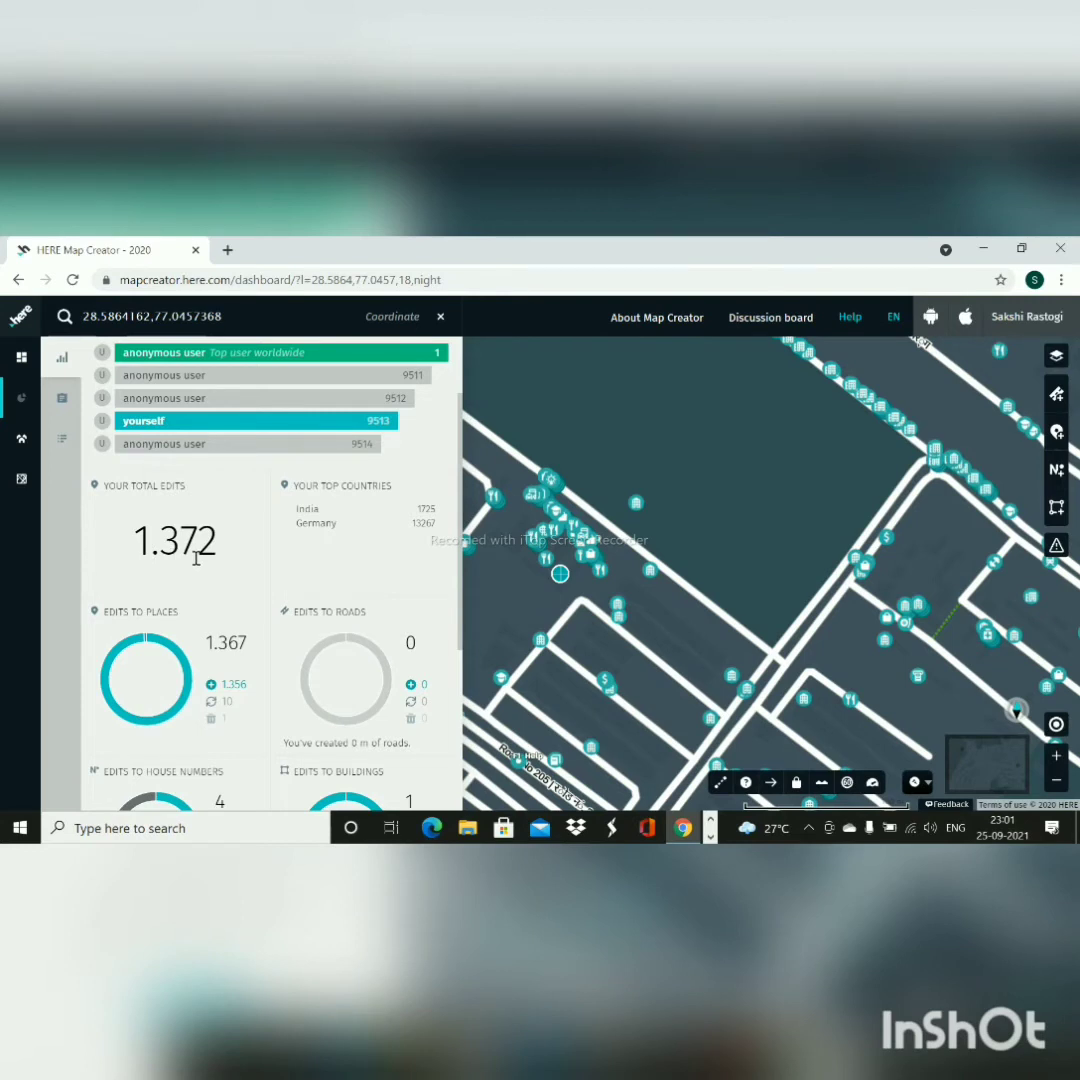
scroll(196, 558, down, 2)
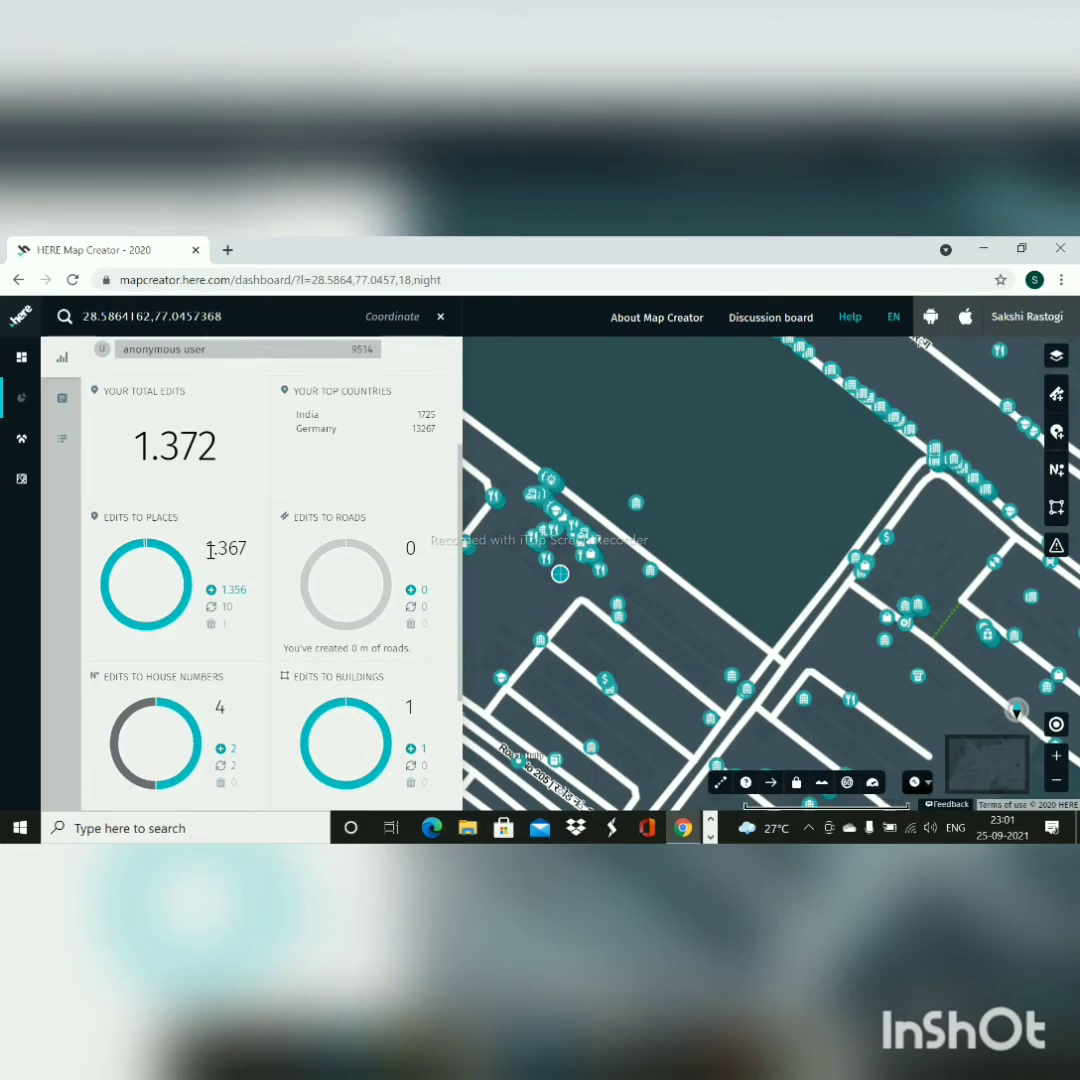
scroll(210, 550, down, 2)
Inspect the places listed in the Ratan Dosa Point building, then close the list
click(545, 495)
click(485, 500)
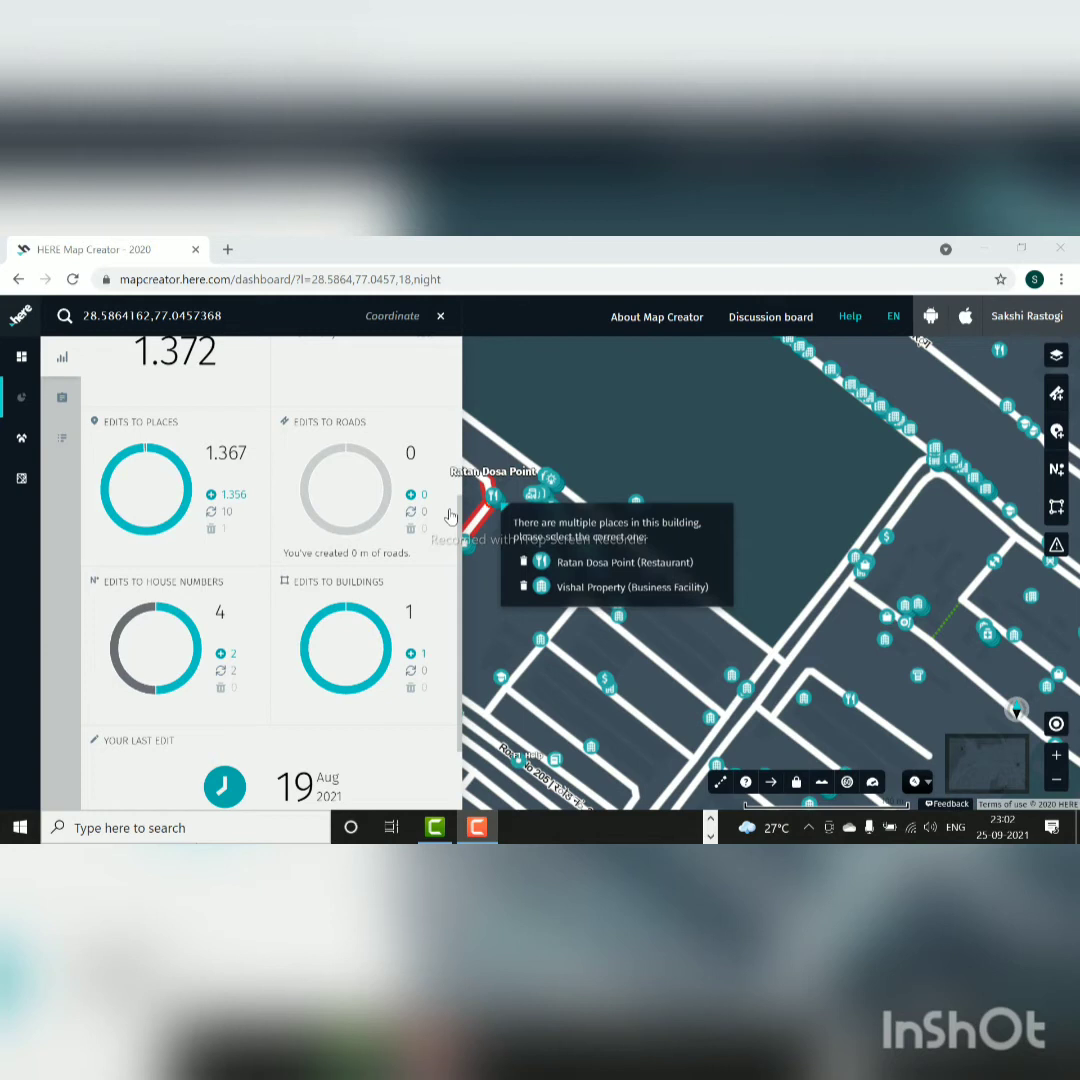
click(487, 641)
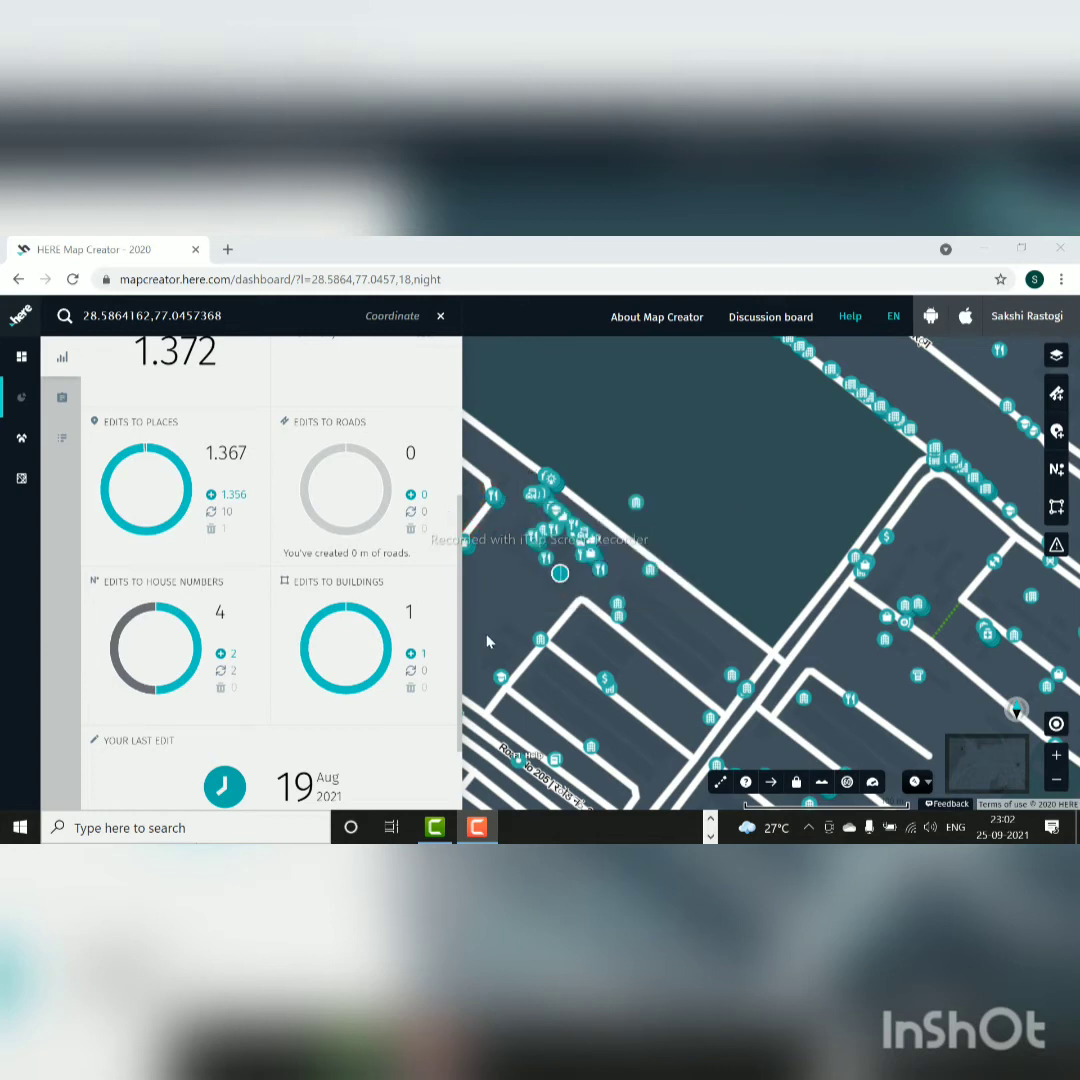
click(58, 437)
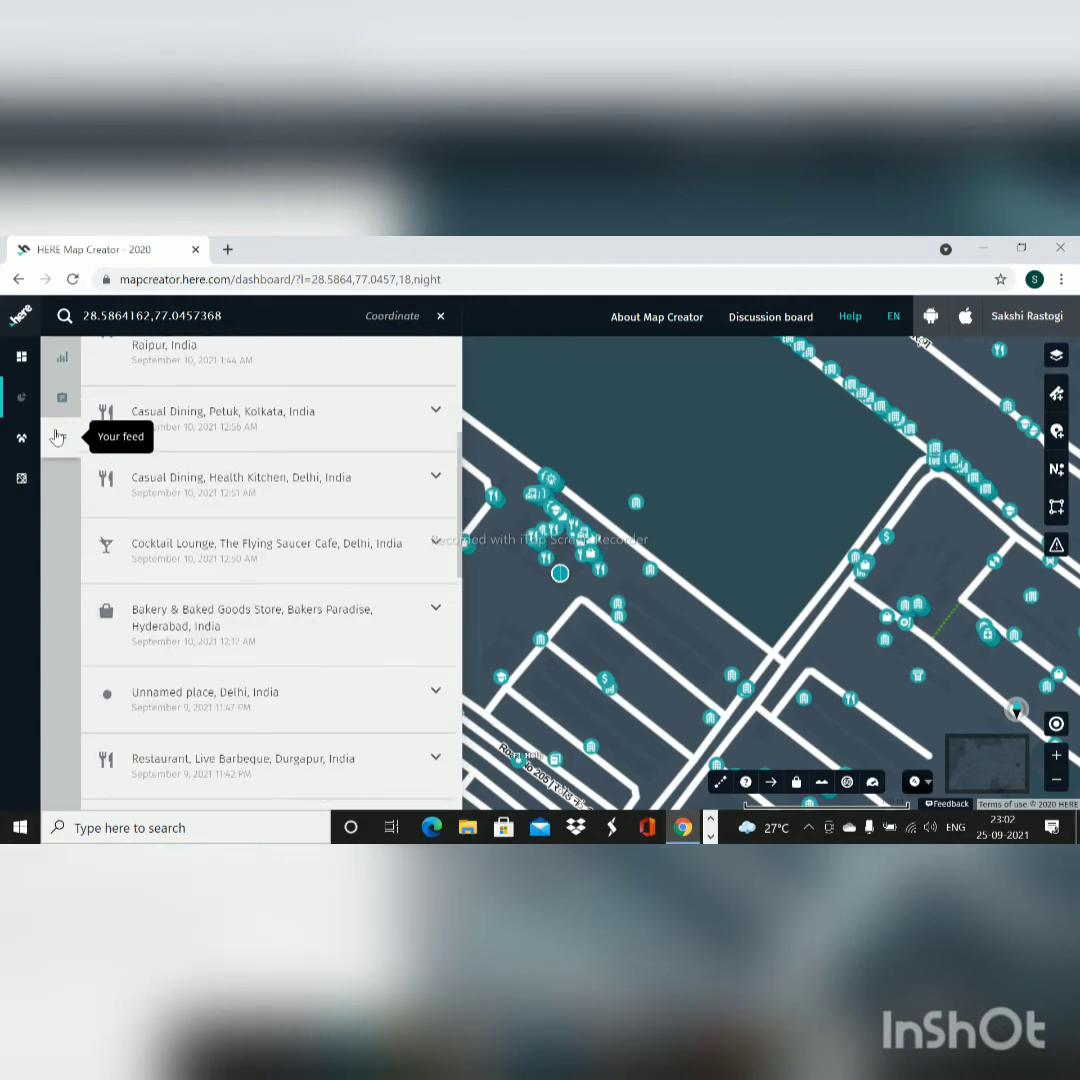
scroll(212, 468, up, 3)
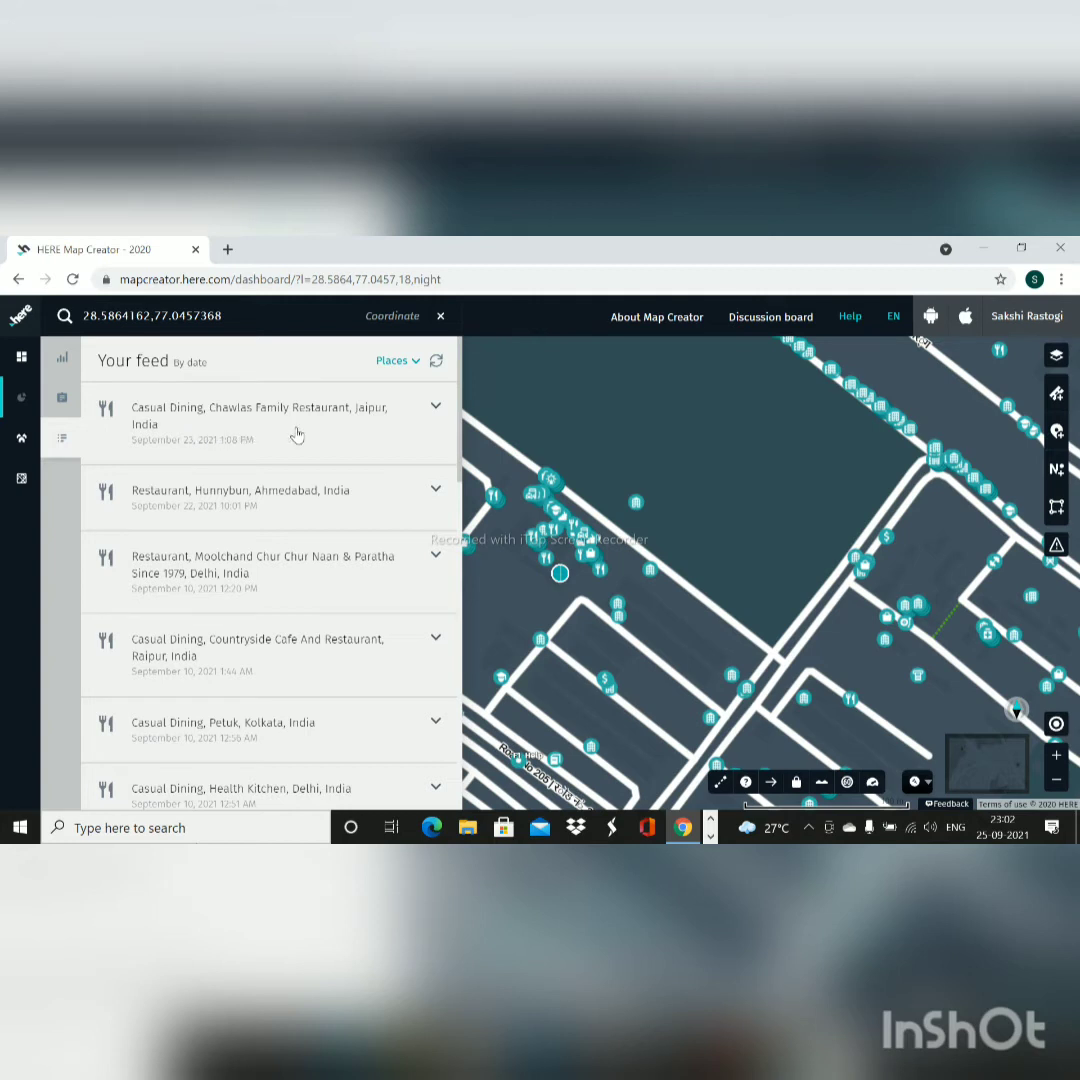
scroll(270, 512, down, 2)
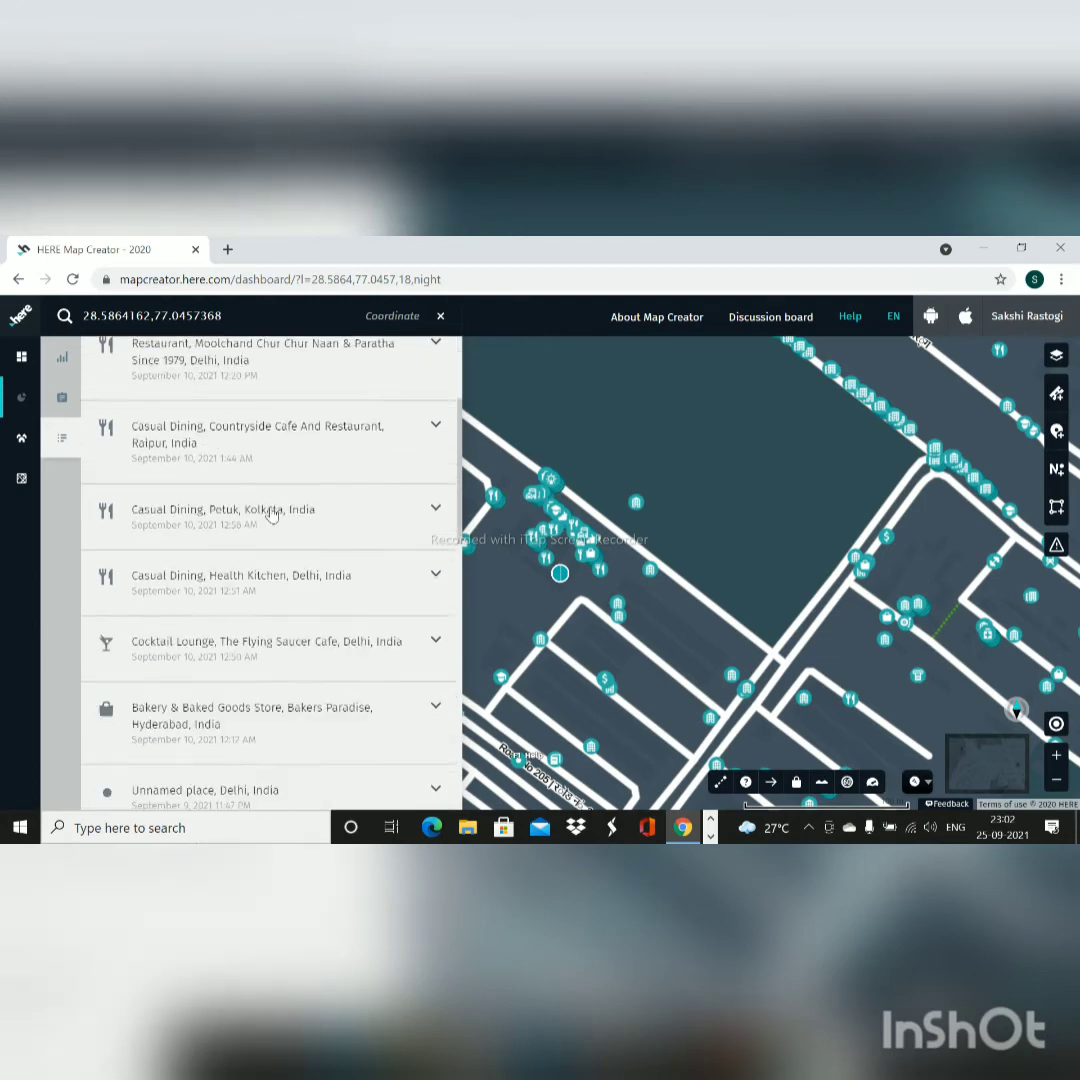
scroll(270, 514, down, 1)
scroll(270, 512, down, 3)
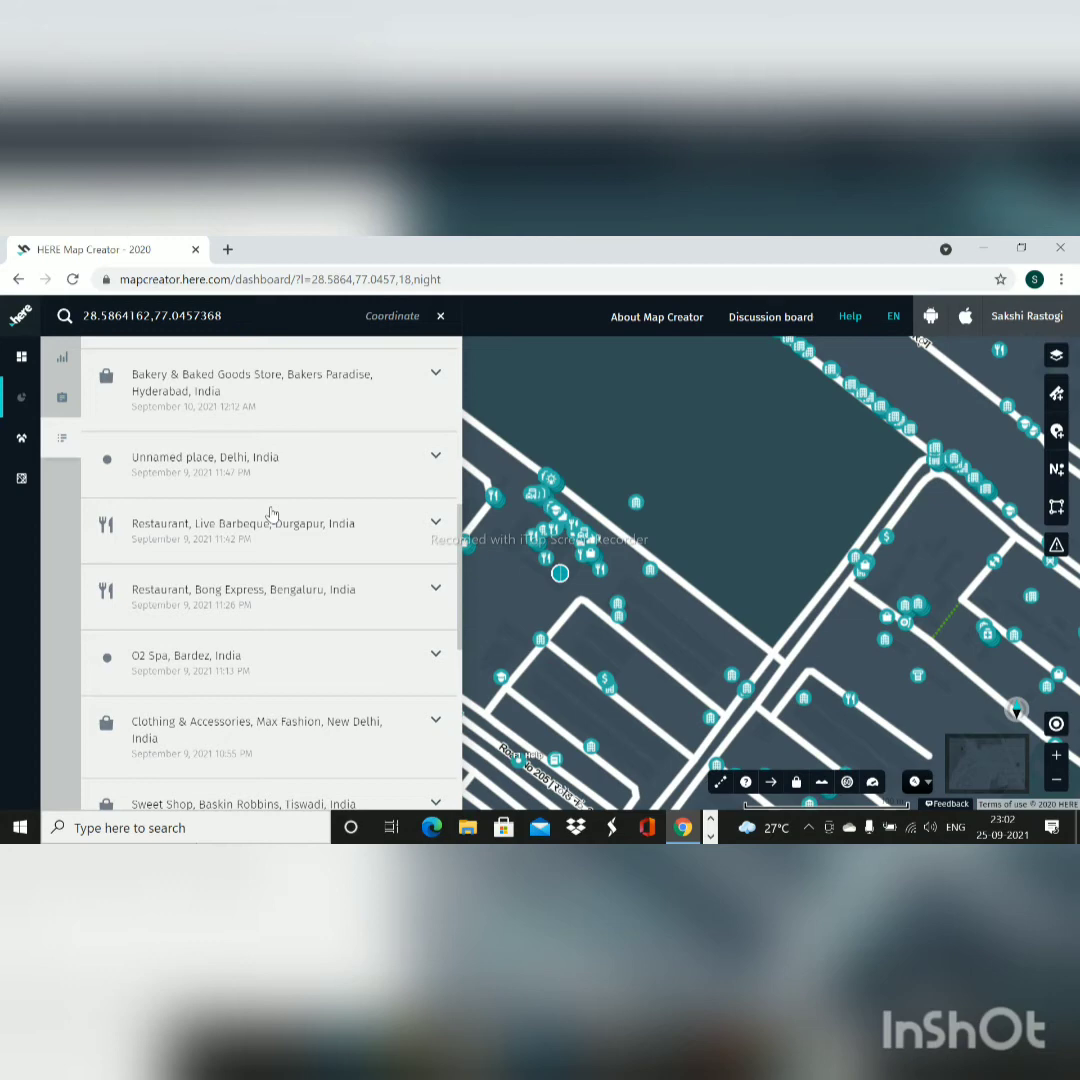
scroll(270, 513, down, 3)
scroll(270, 512, down, 1)
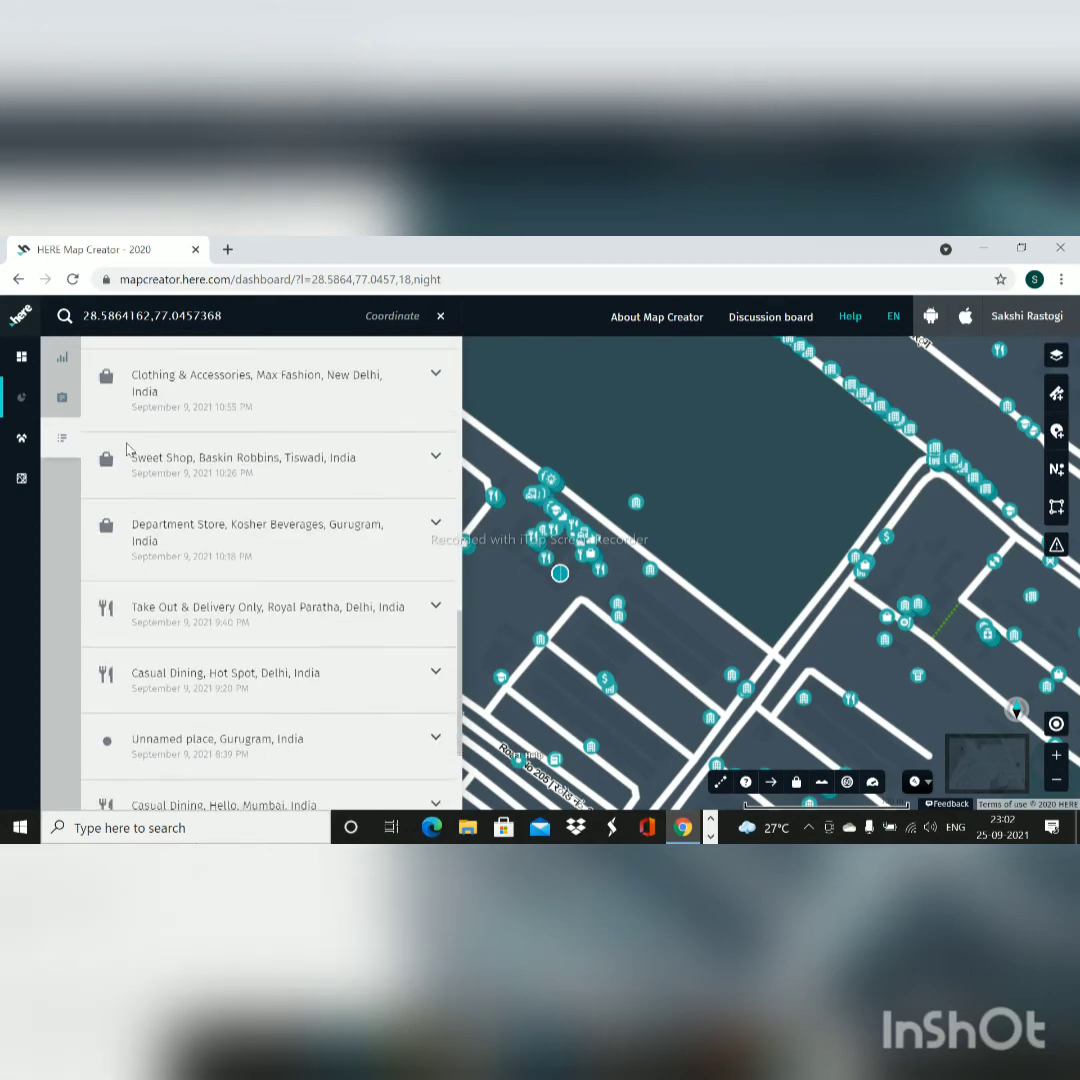
Close the feed panel with the Your stuff icon to return to the full map
click(22, 398)
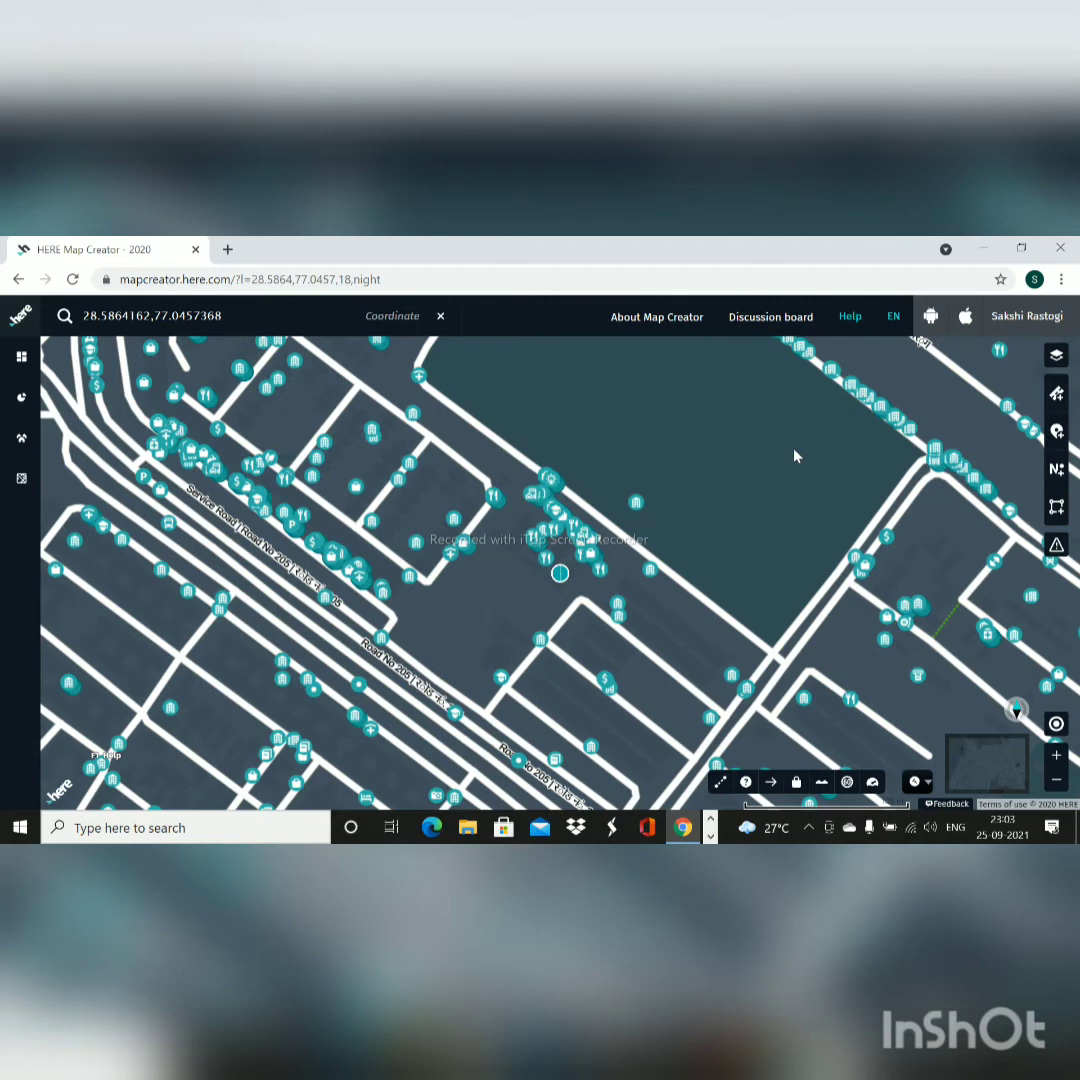
Load magicpin.in in a new browser tab
click(228, 249)
click(231, 270)
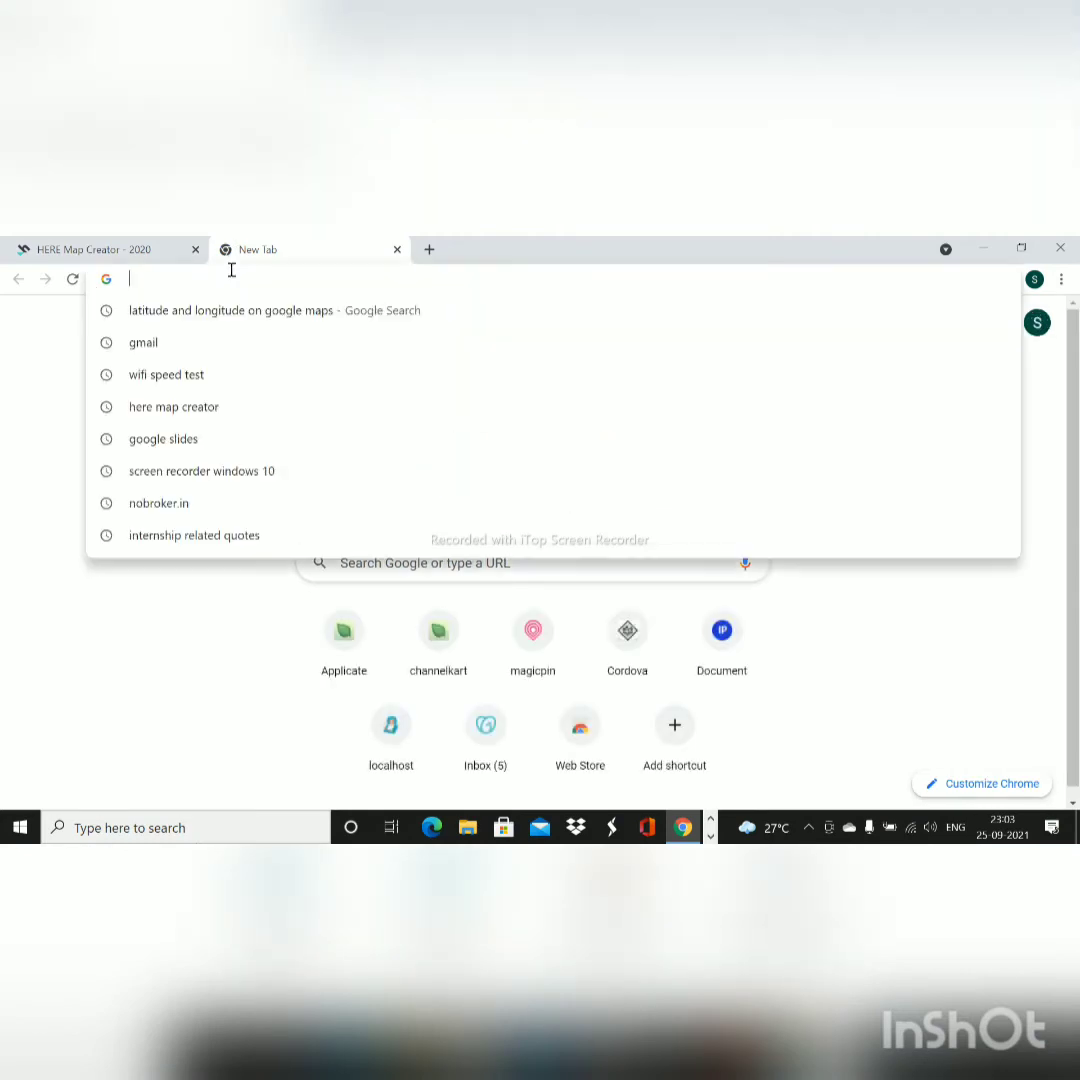
text(magic)
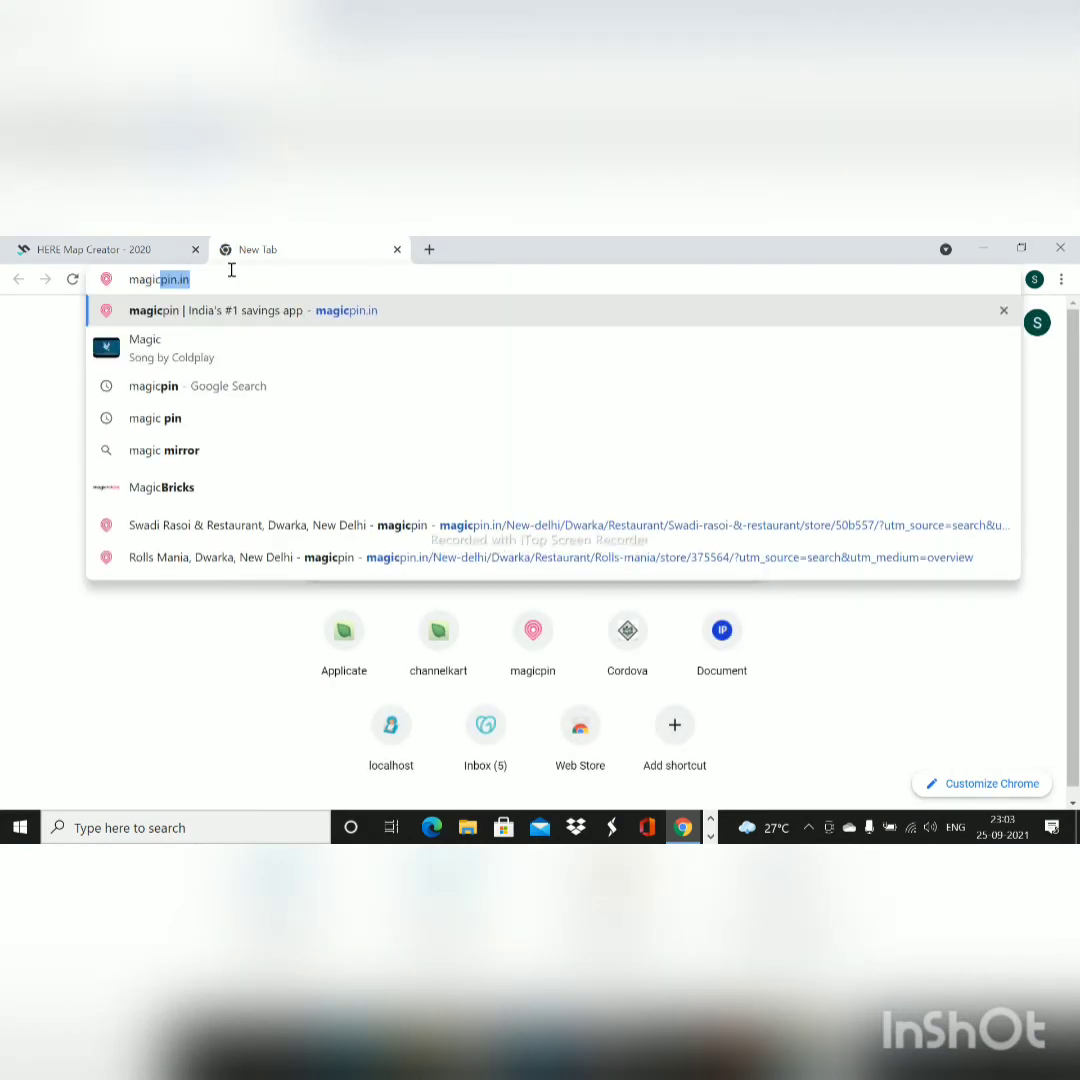
text(pin.in)
key(Return)
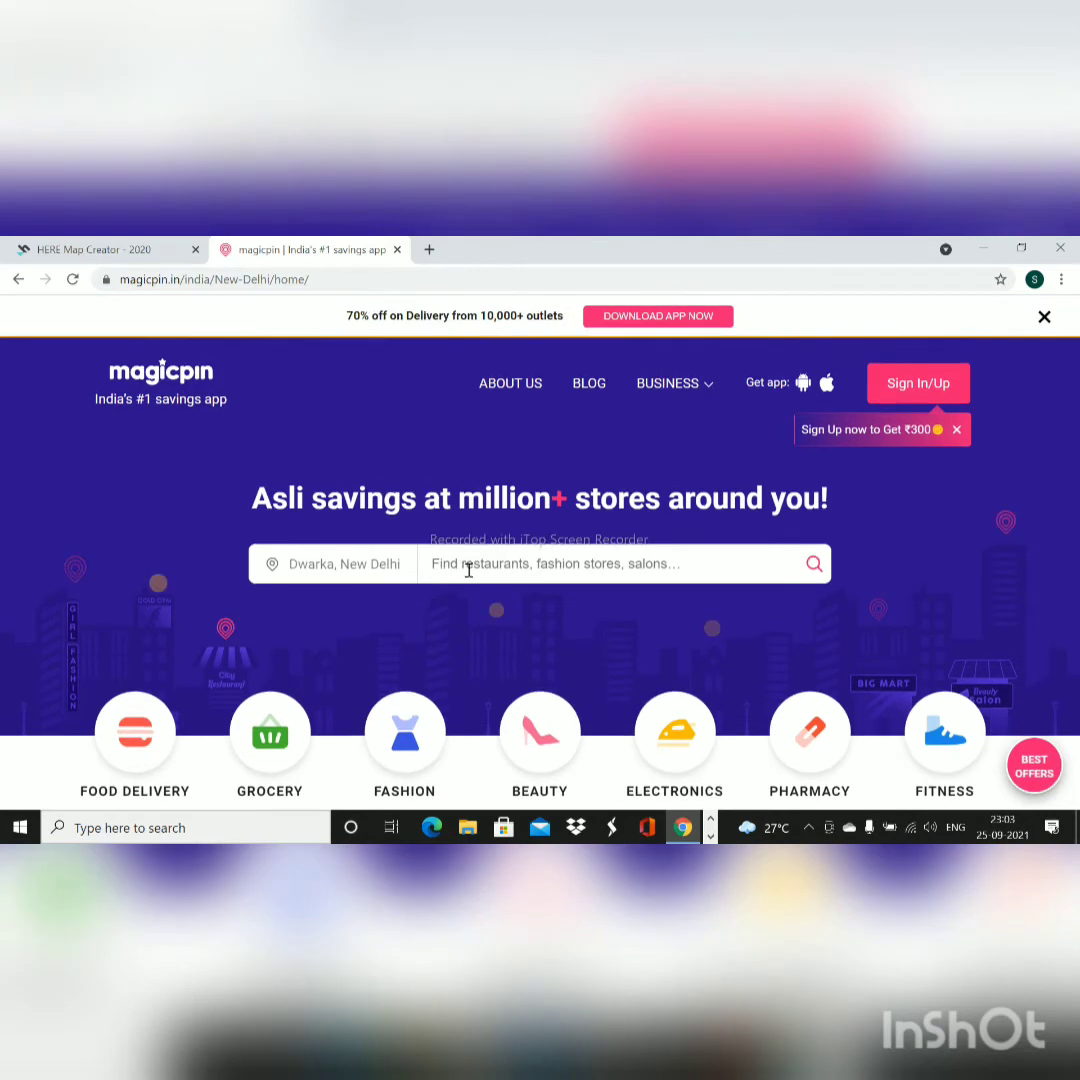
Search magicpin and open the Swadi Rasoi & Restaurant store page
click(468, 569)
scroll(468, 569, down, 1)
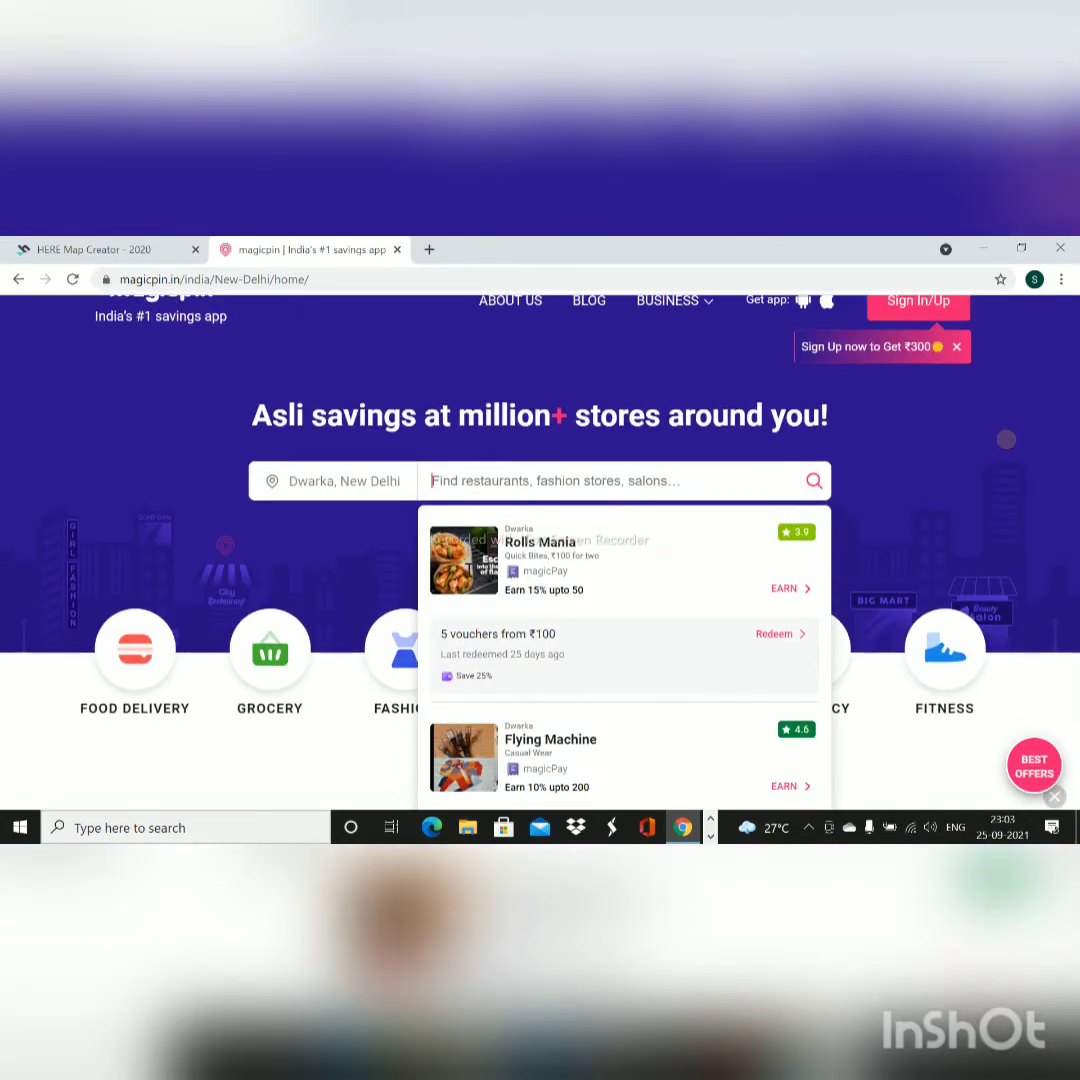
scroll(543, 615, down, 1)
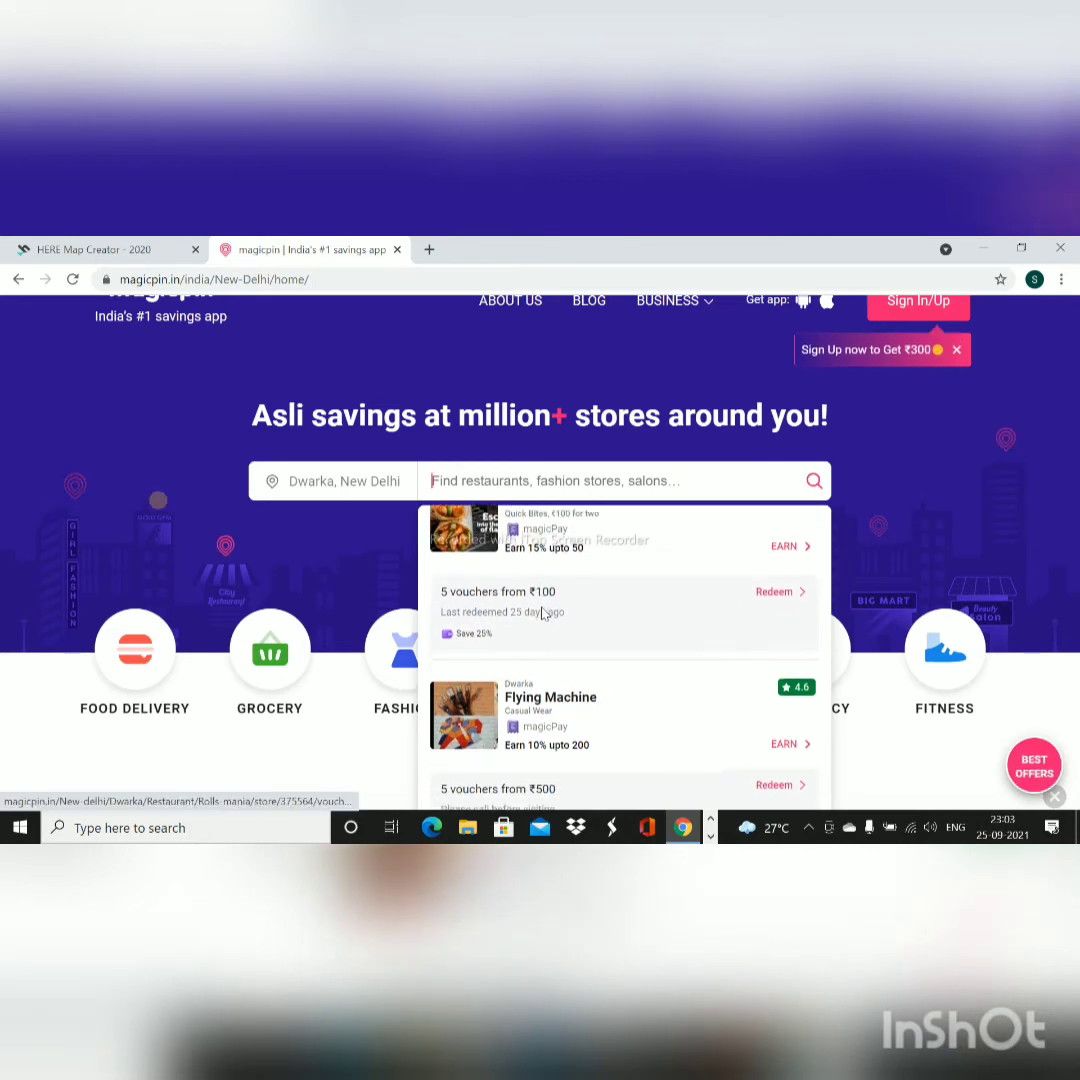
scroll(543, 615, down, 1)
scroll(543, 613, down, 1)
scroll(543, 613, down, 2)
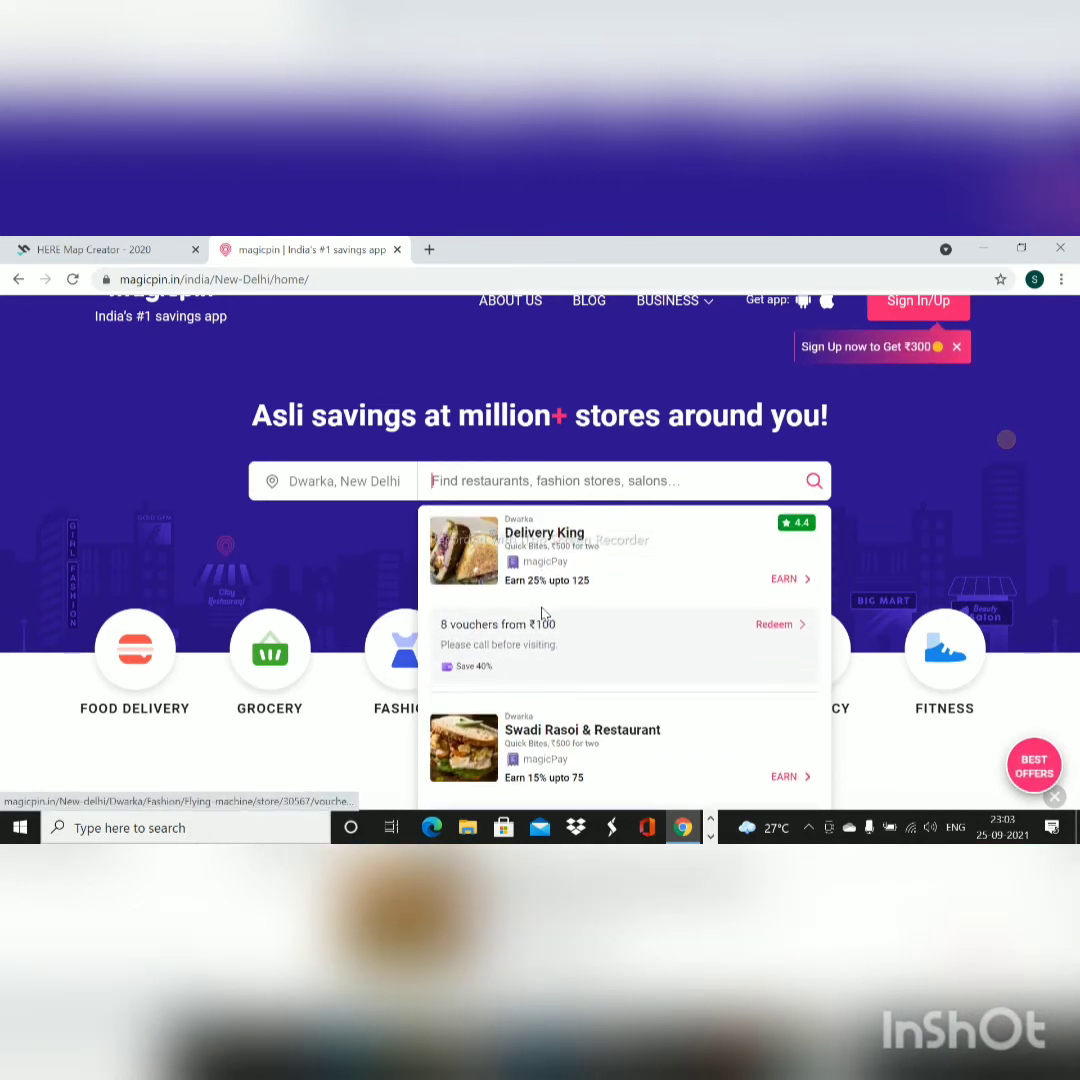
scroll(543, 613, down, 1)
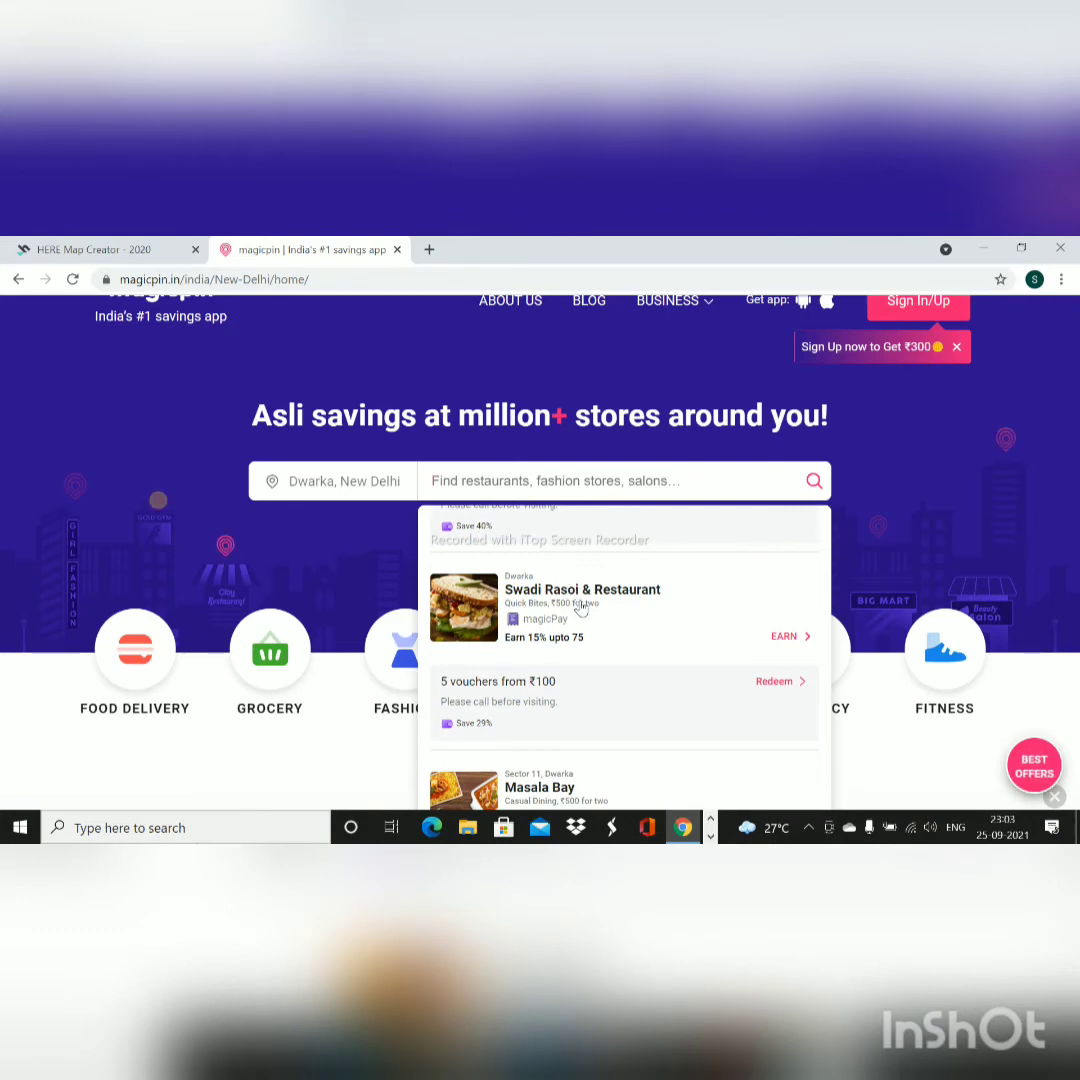
click(580, 607)
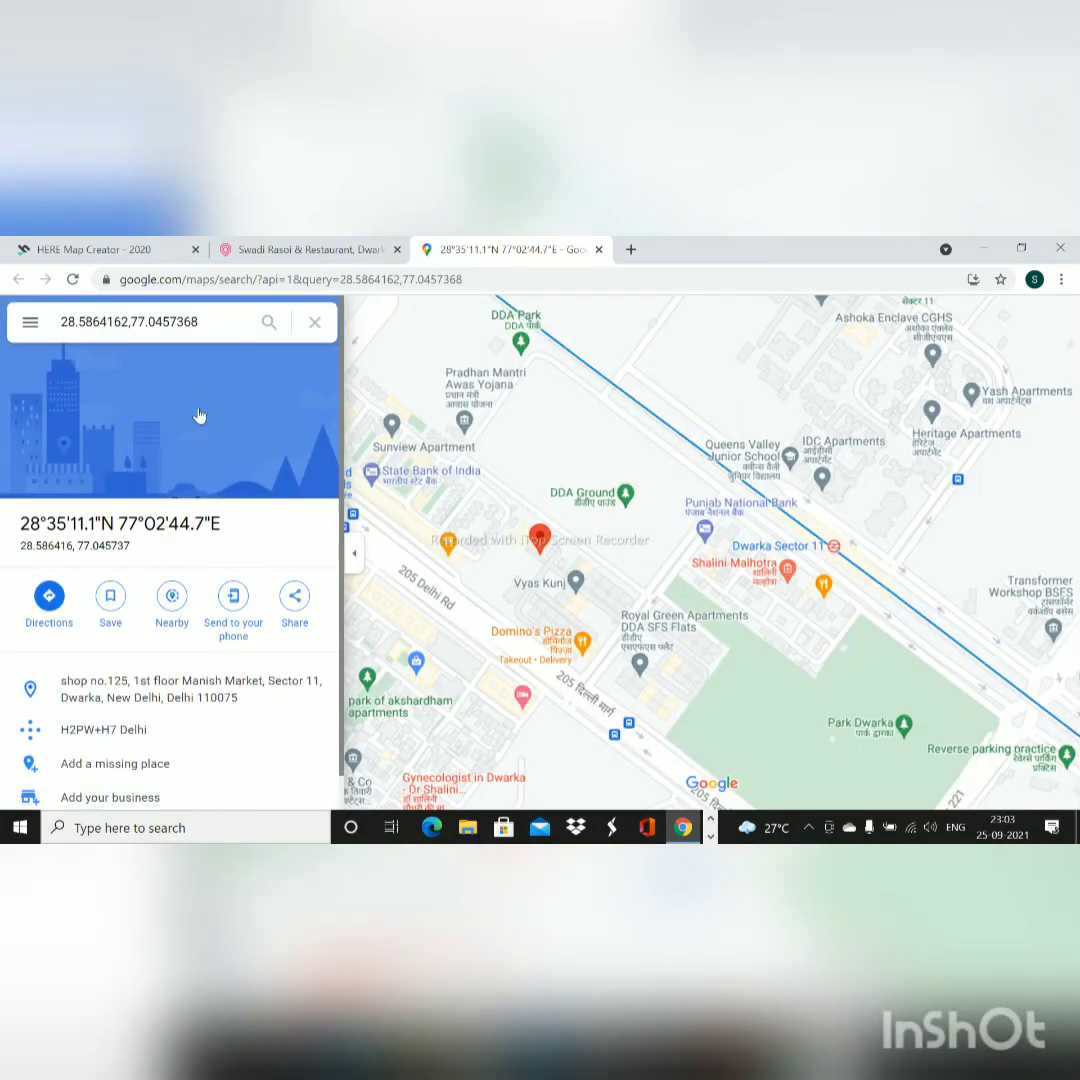
Copy the Swadi Rasoi coordinates 28.5864162,77.0457368 from the Google Maps search box
click(183, 325)
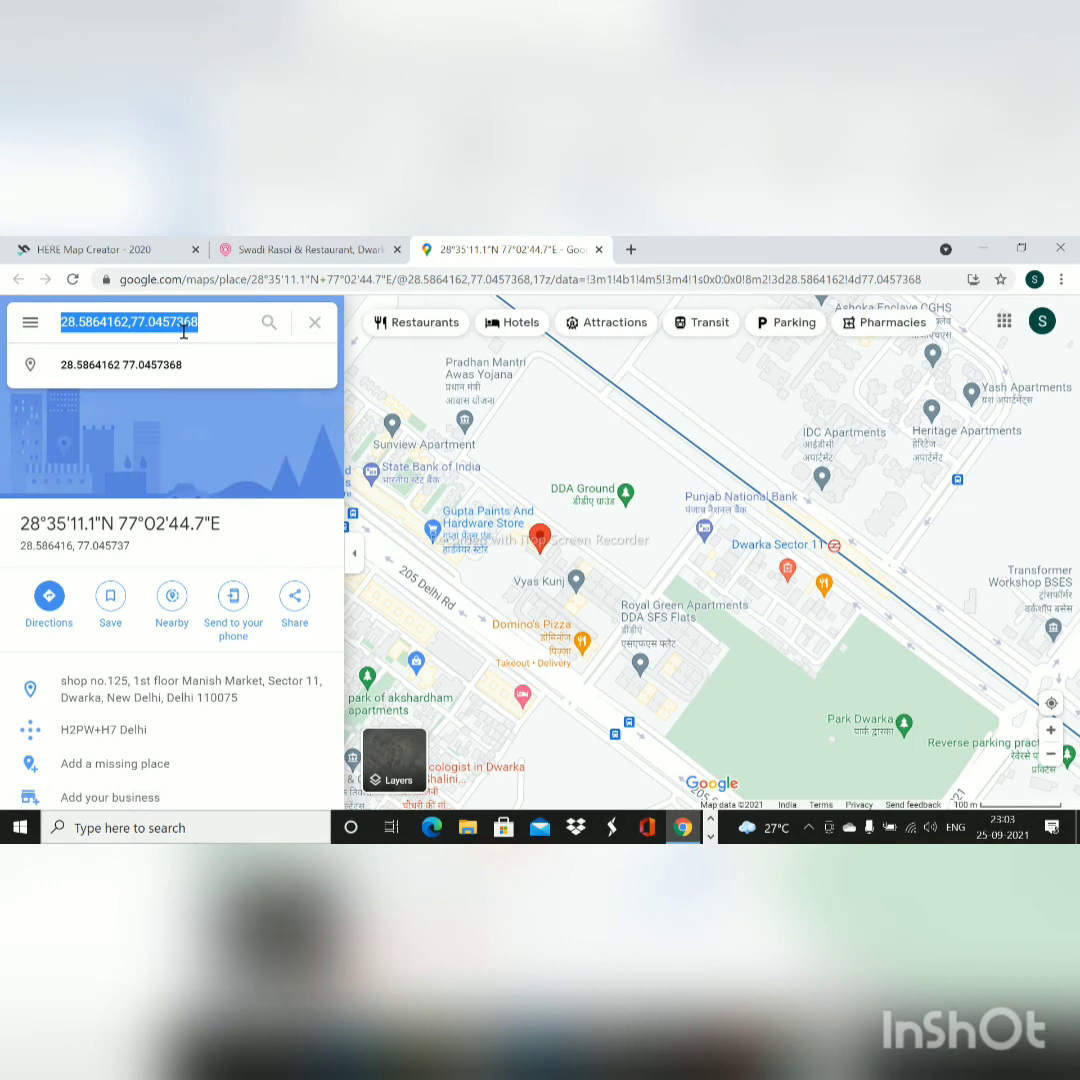
click(122, 242)
click(505, 249)
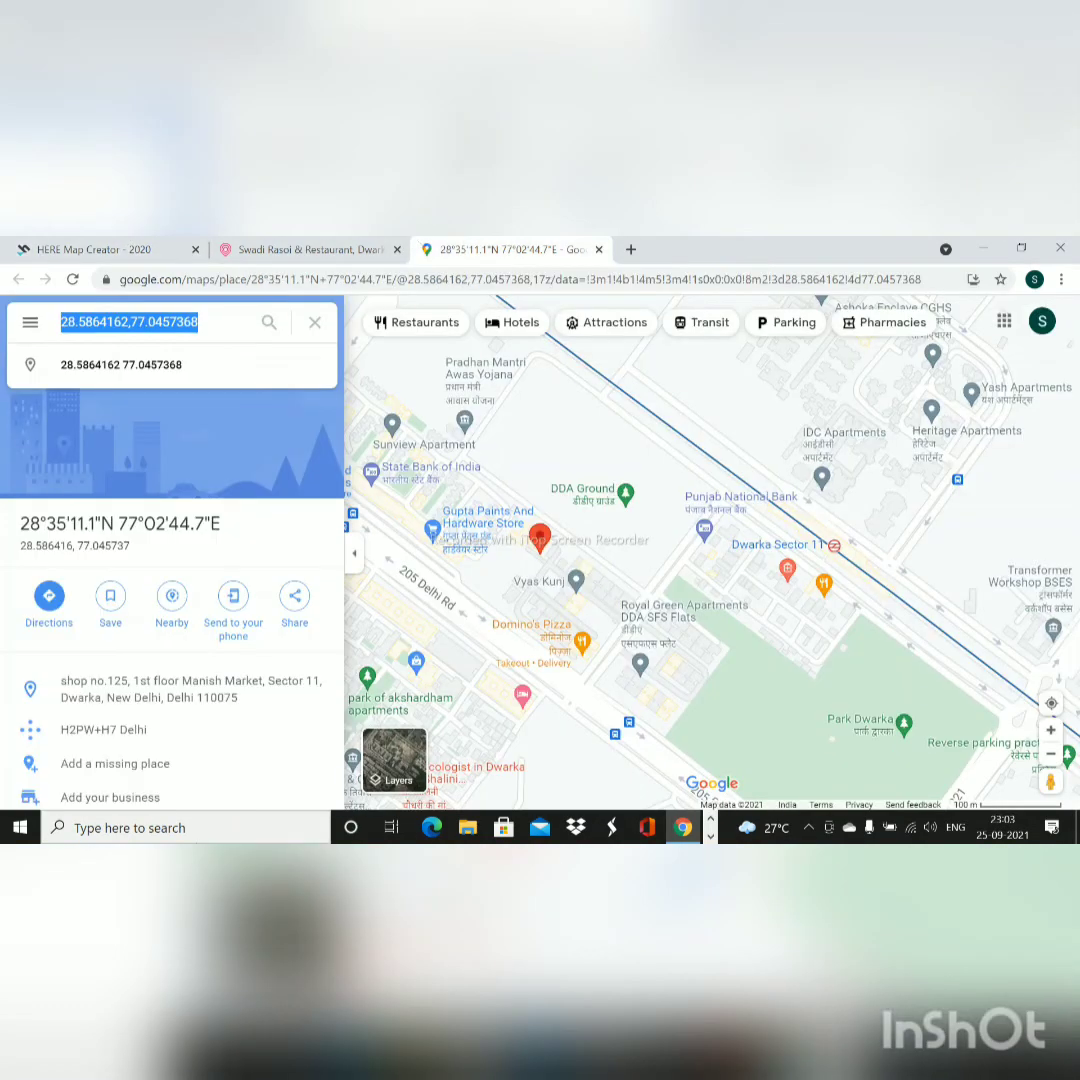
Search the pasted coordinates in Map Creator and drop a new place at that spot
click(95, 249)
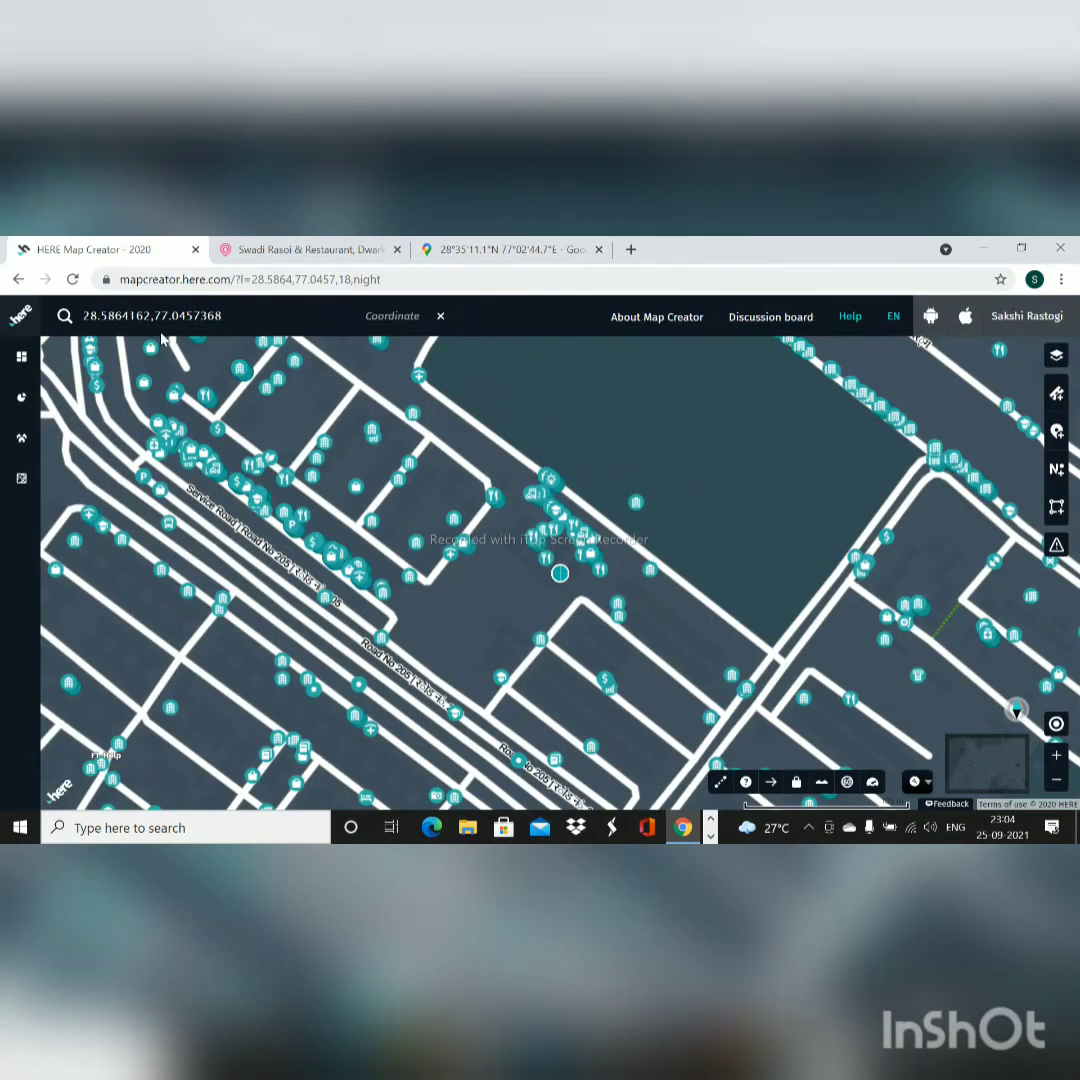
double_click(178, 316)
key(ctrl+v)
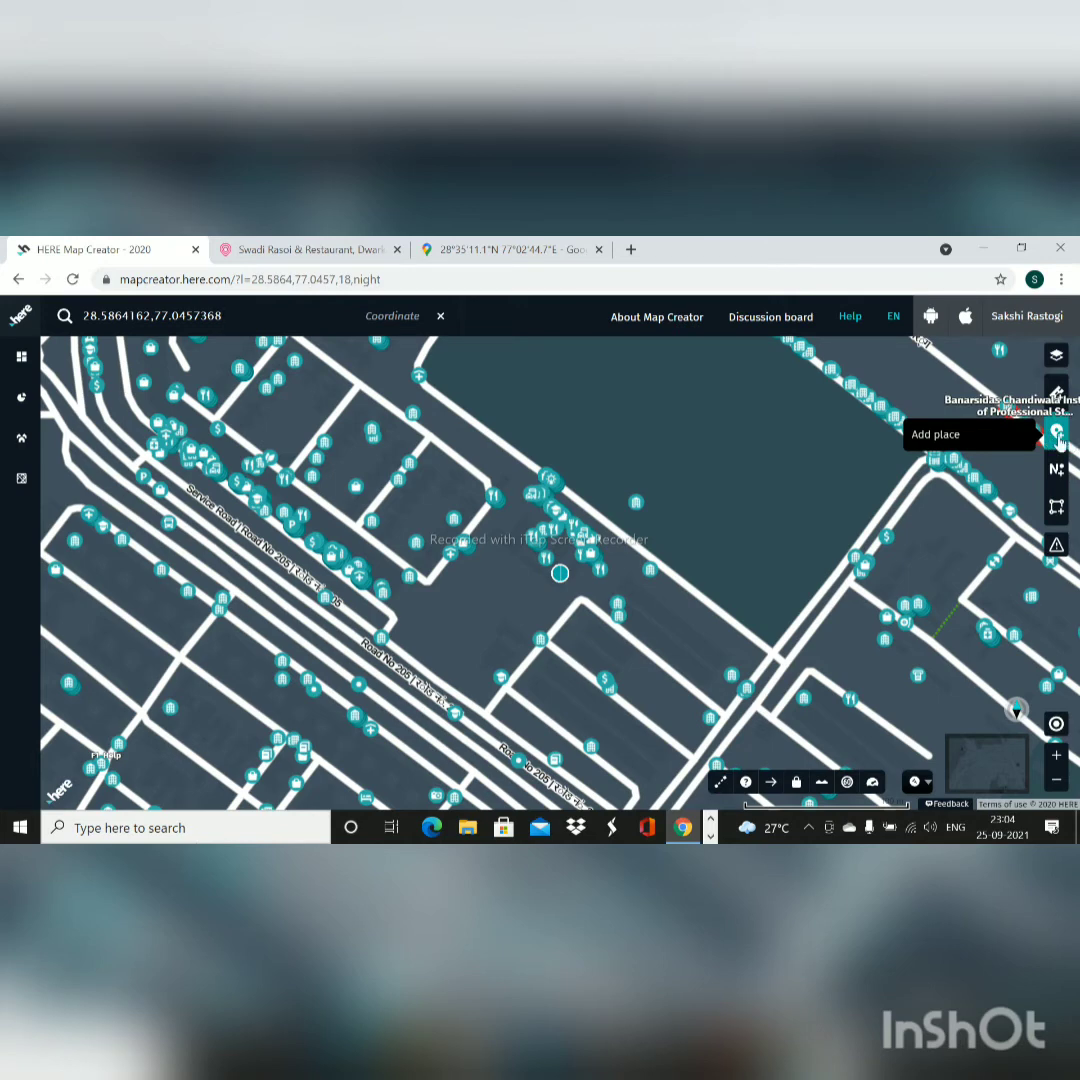
click(1057, 436)
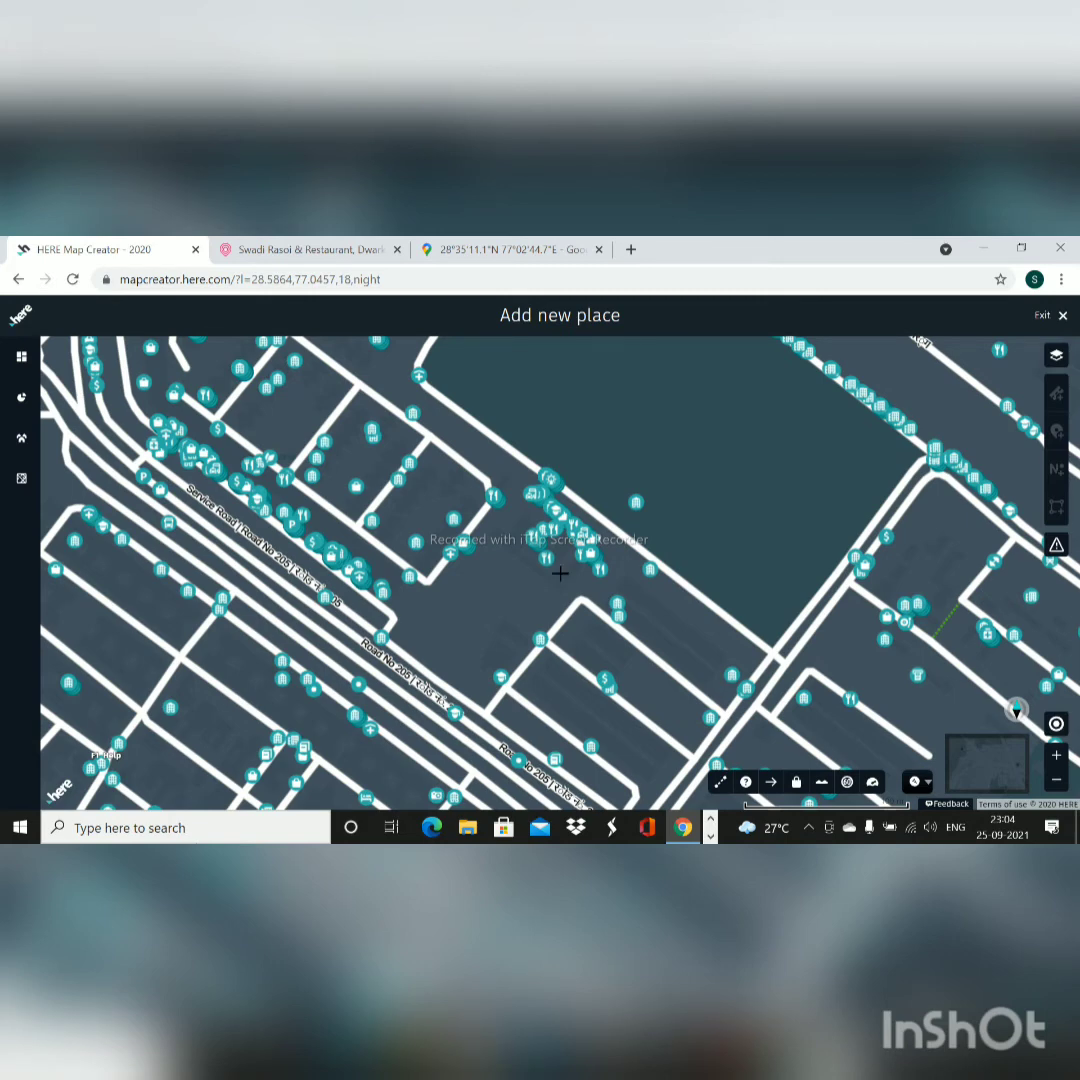
click(560, 572)
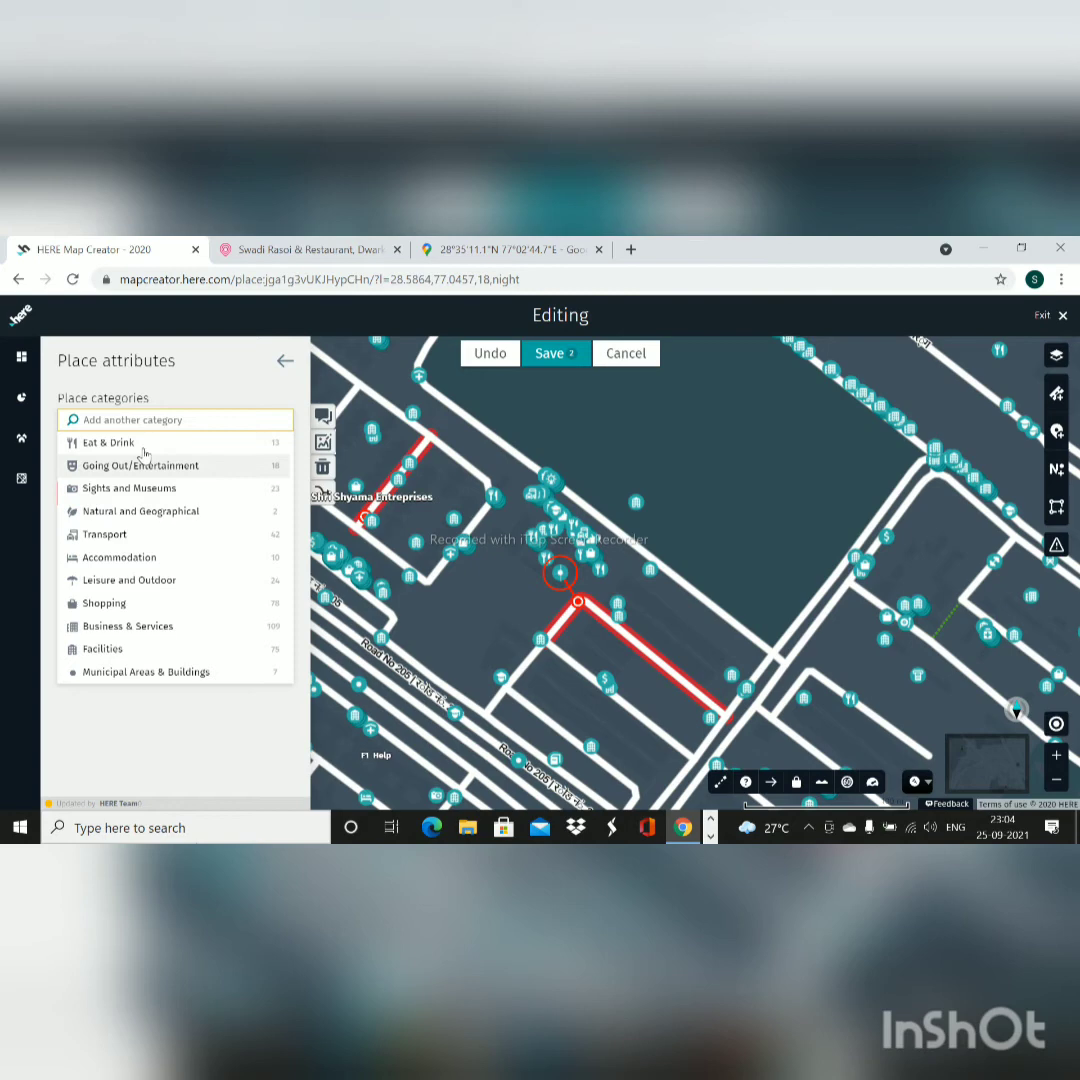
Set the new place's category to Restaurant under Eat & Drink
click(310, 249)
double_click(204, 441)
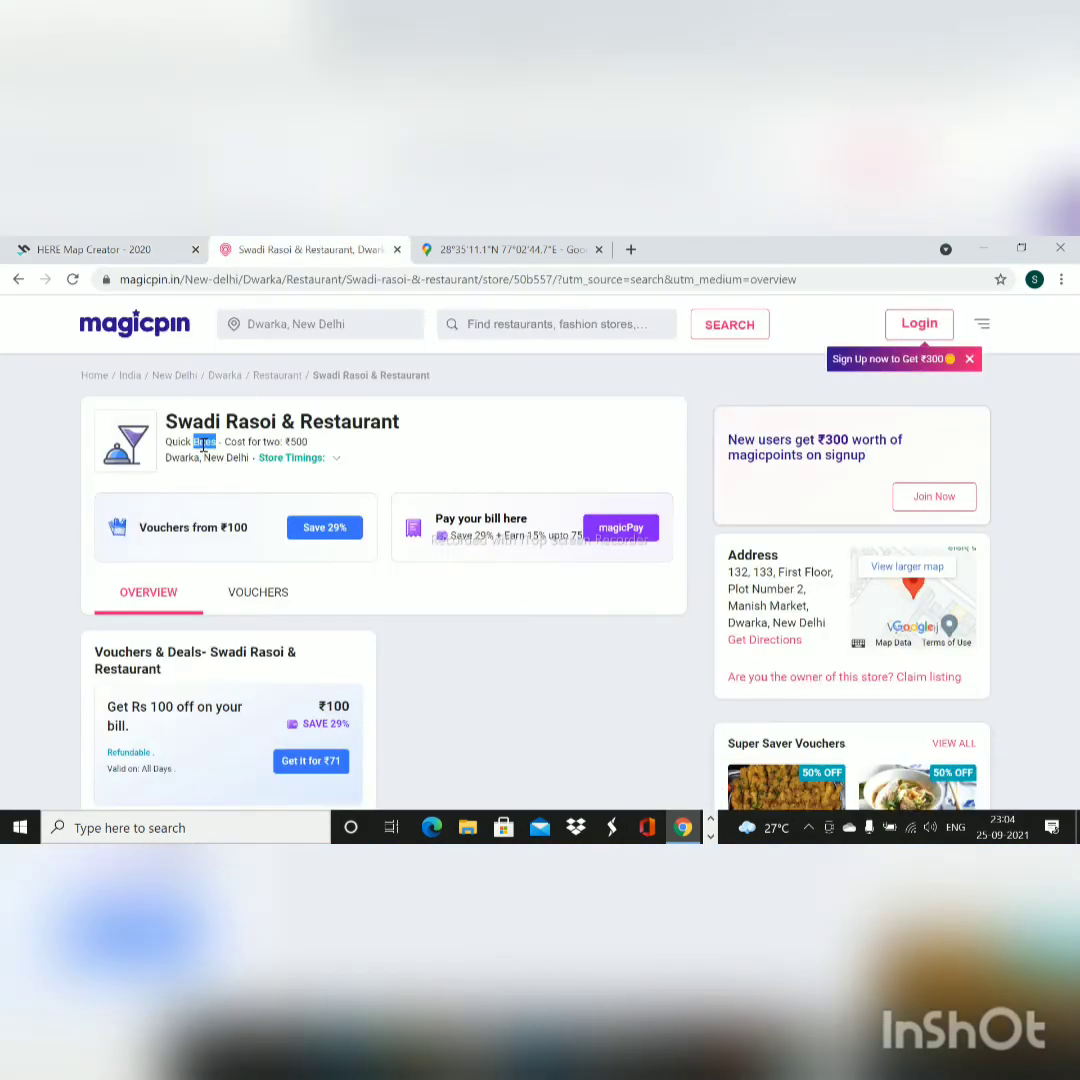
click(143, 245)
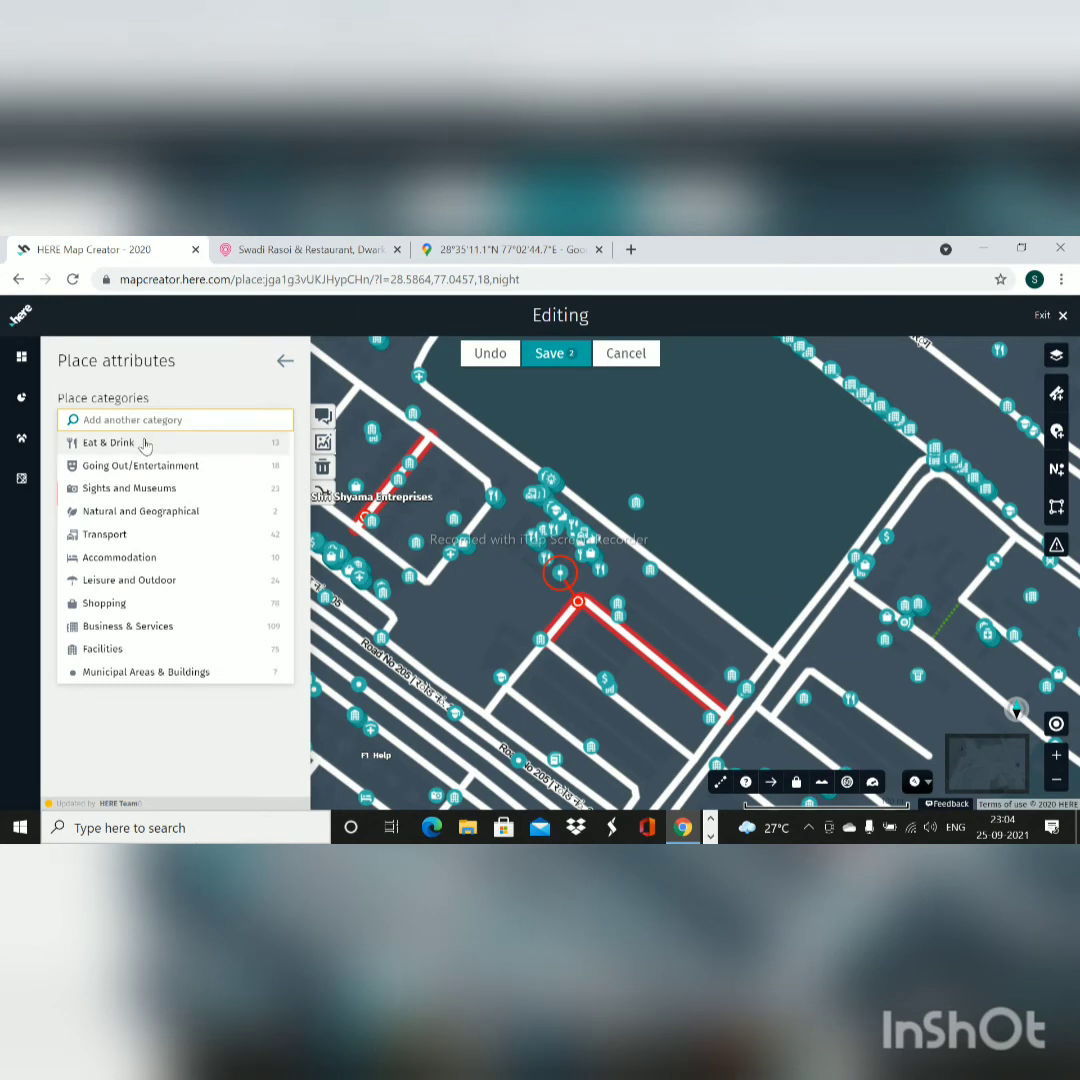
click(145, 443)
scroll(152, 512, down, 2)
scroll(155, 513, up, 2)
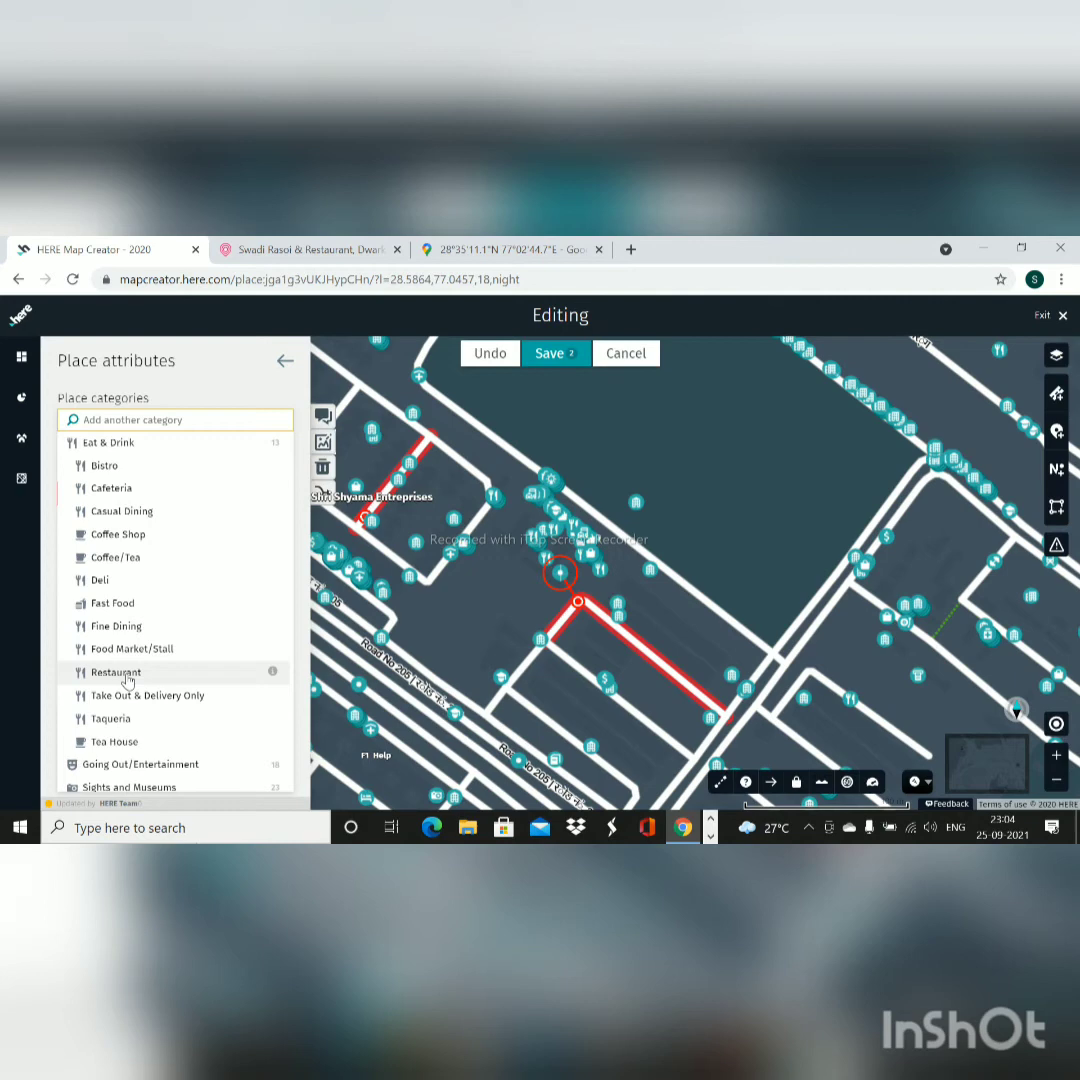
click(128, 676)
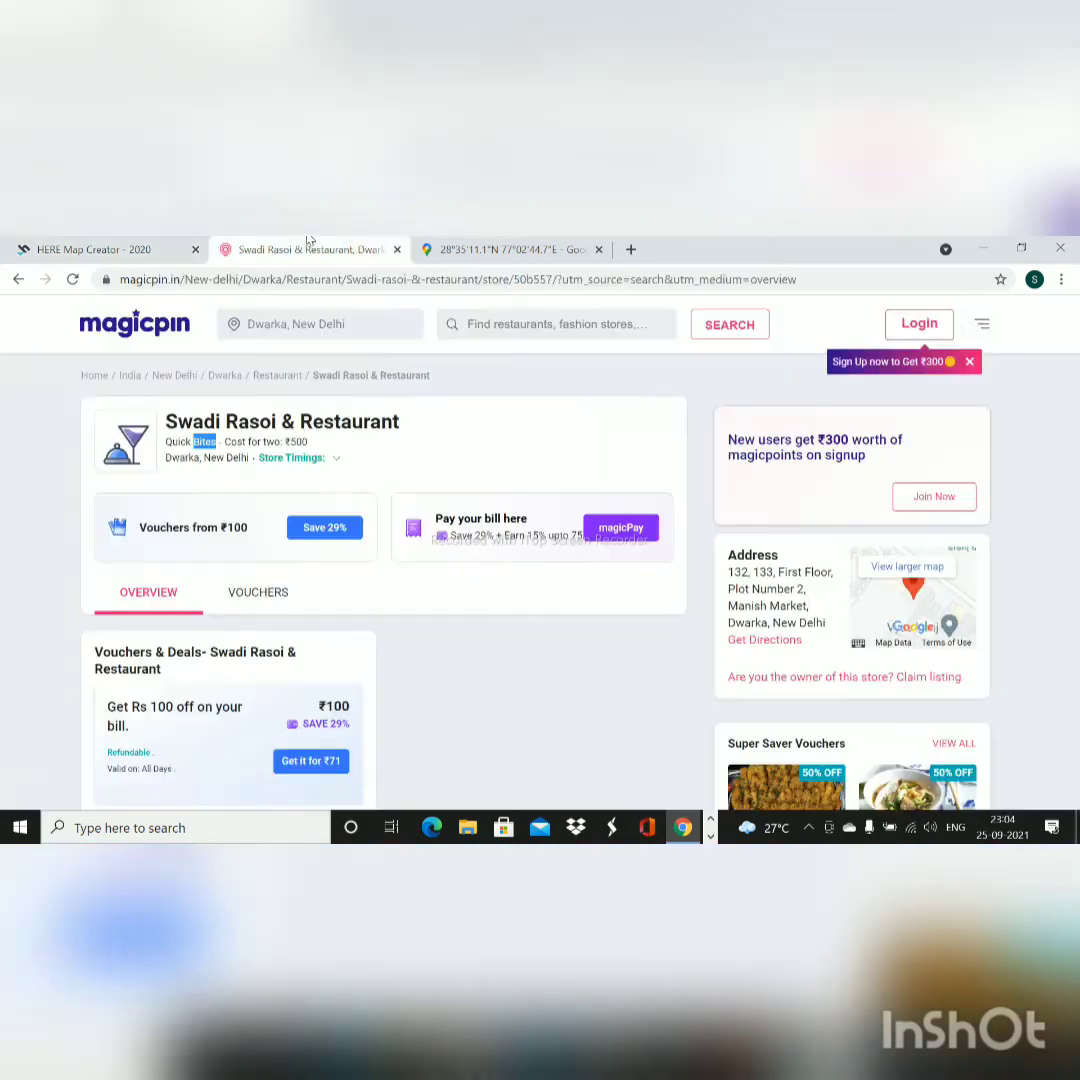
Copy the name 'Swadi Rasoi & Restaurant' from magicpin into the Place name field
key(ctrl+Tab)
click(218, 428)
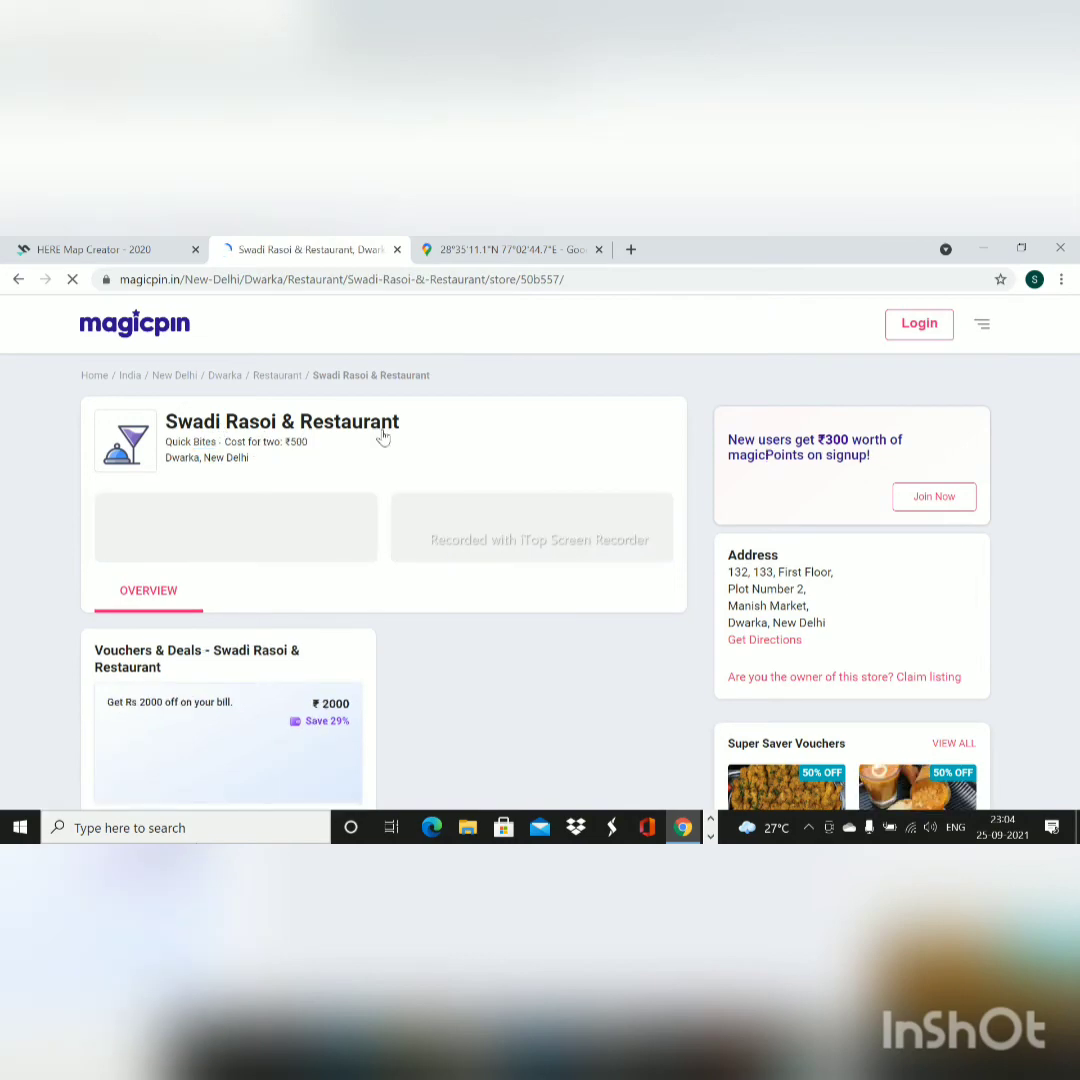
drag(415, 432, 163, 421)
key(ctrl+c)
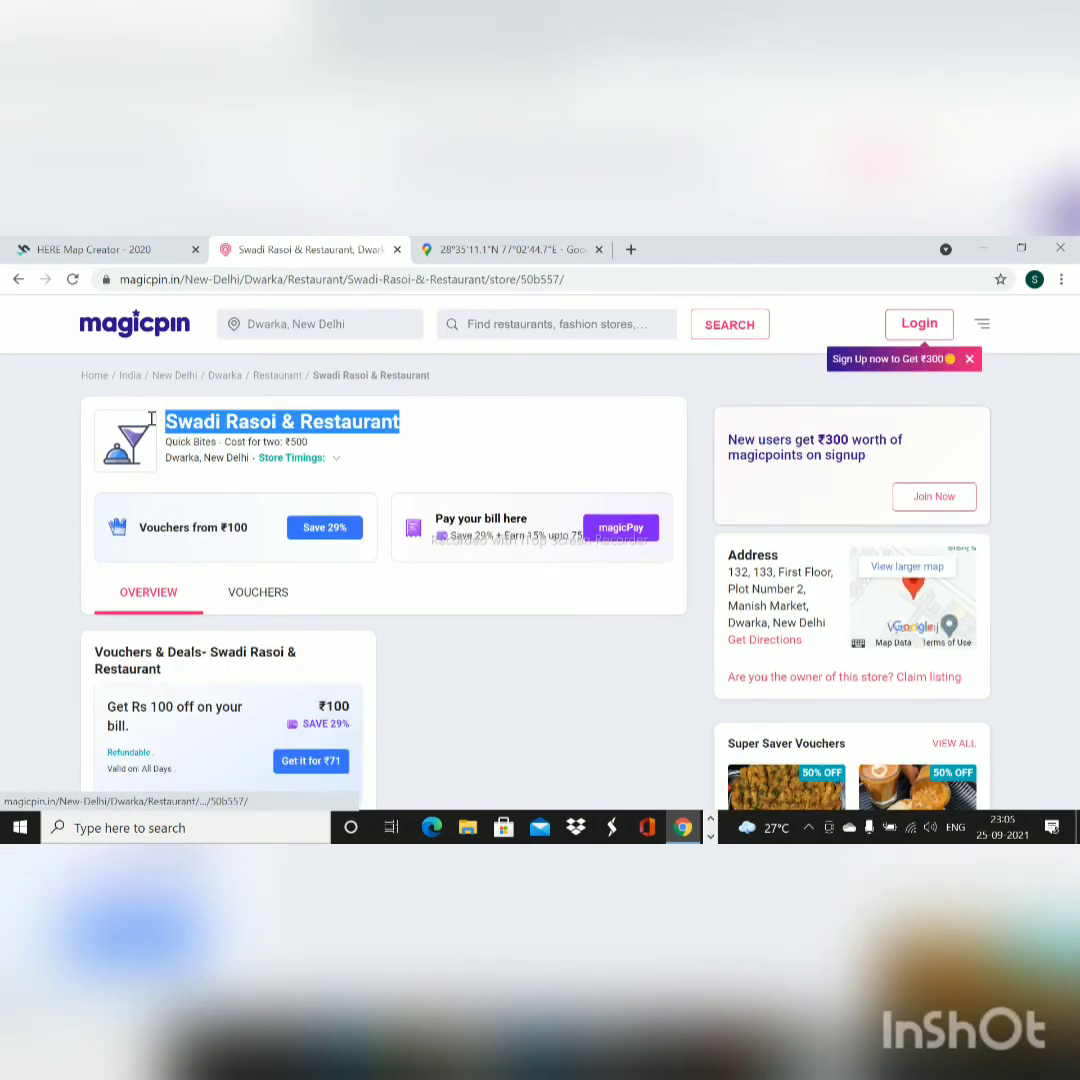
click(92, 246)
key(ctrl+v)
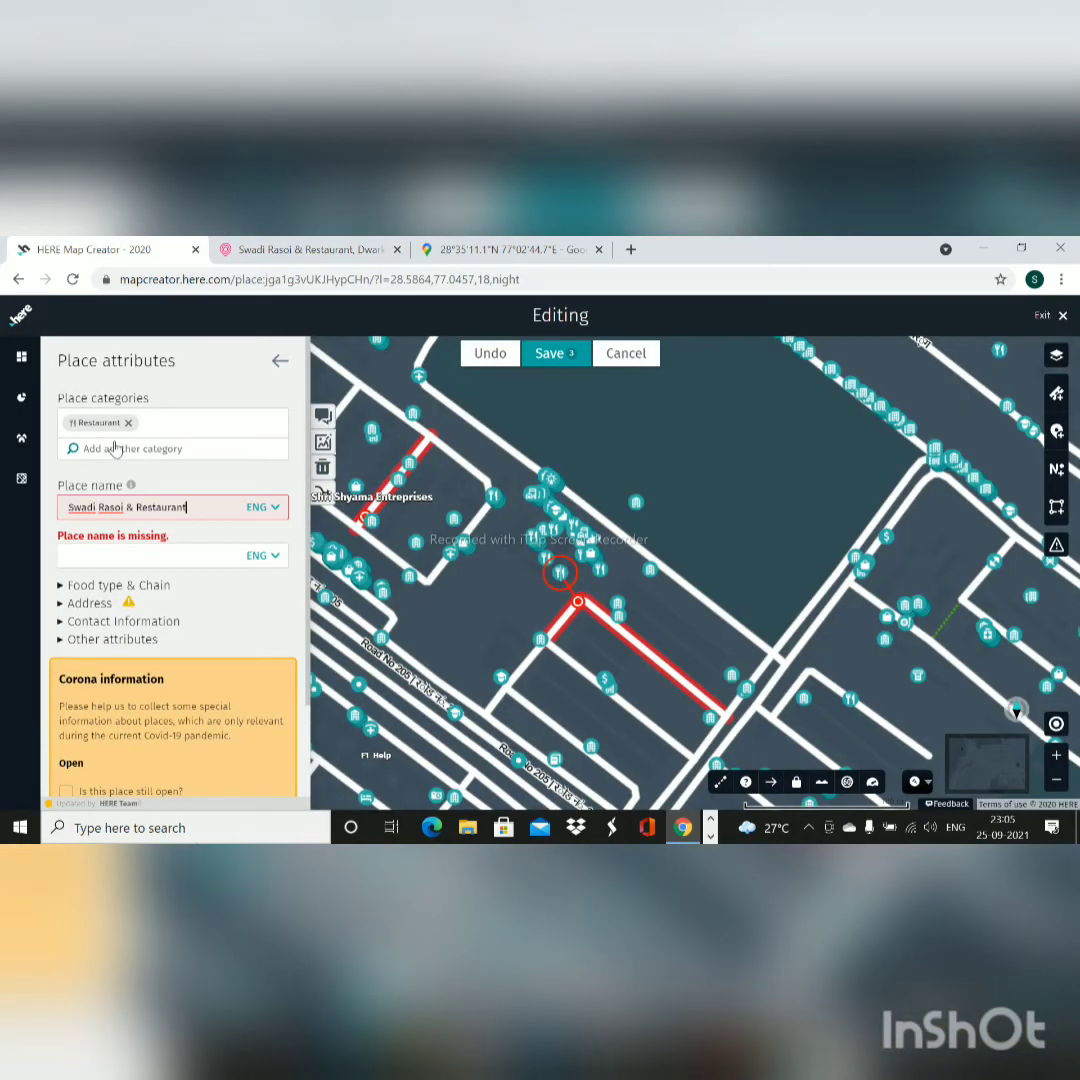
Expand Food type & Chain and check magicpin for the restaurant's food details
click(120, 575)
click(113, 614)
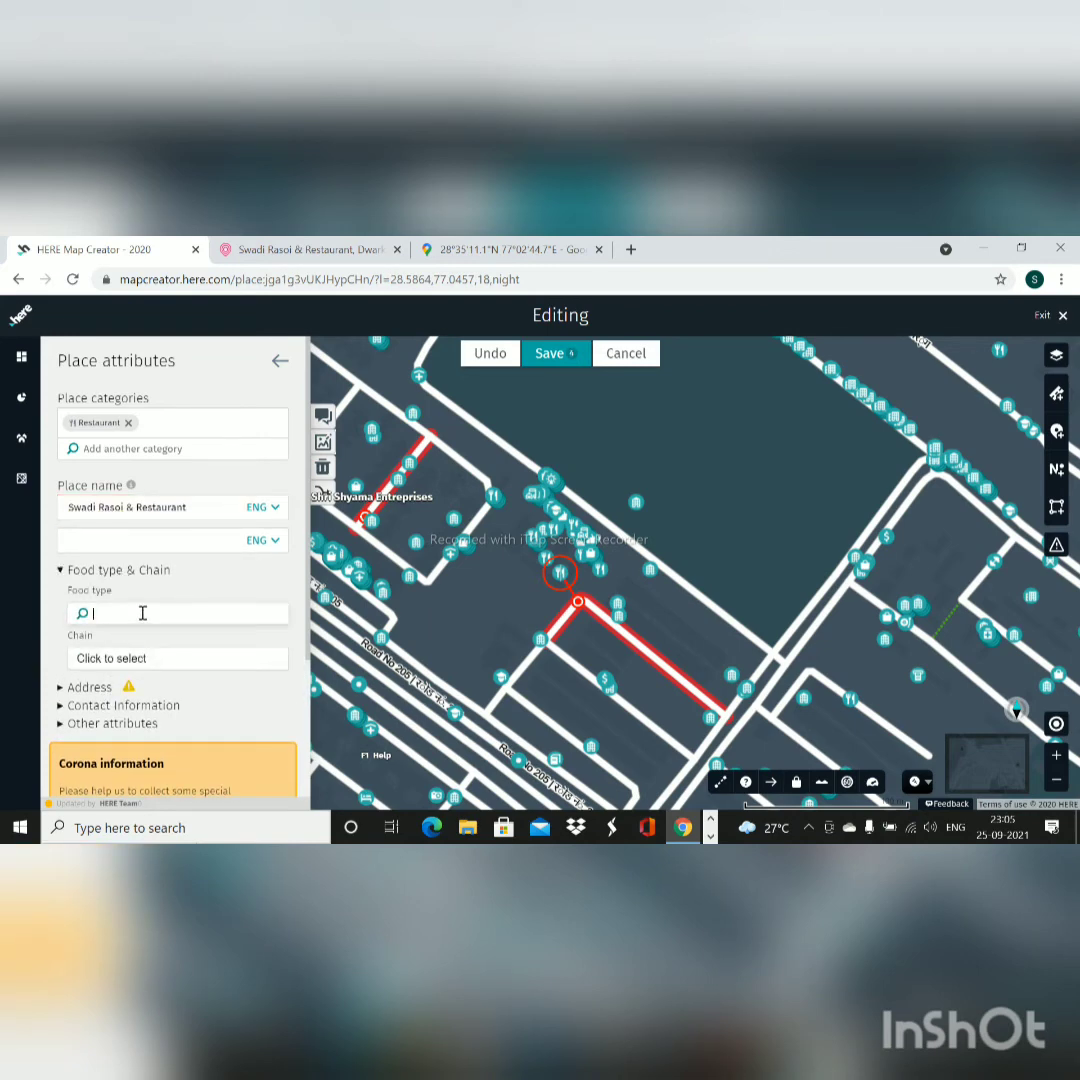
click(225, 246)
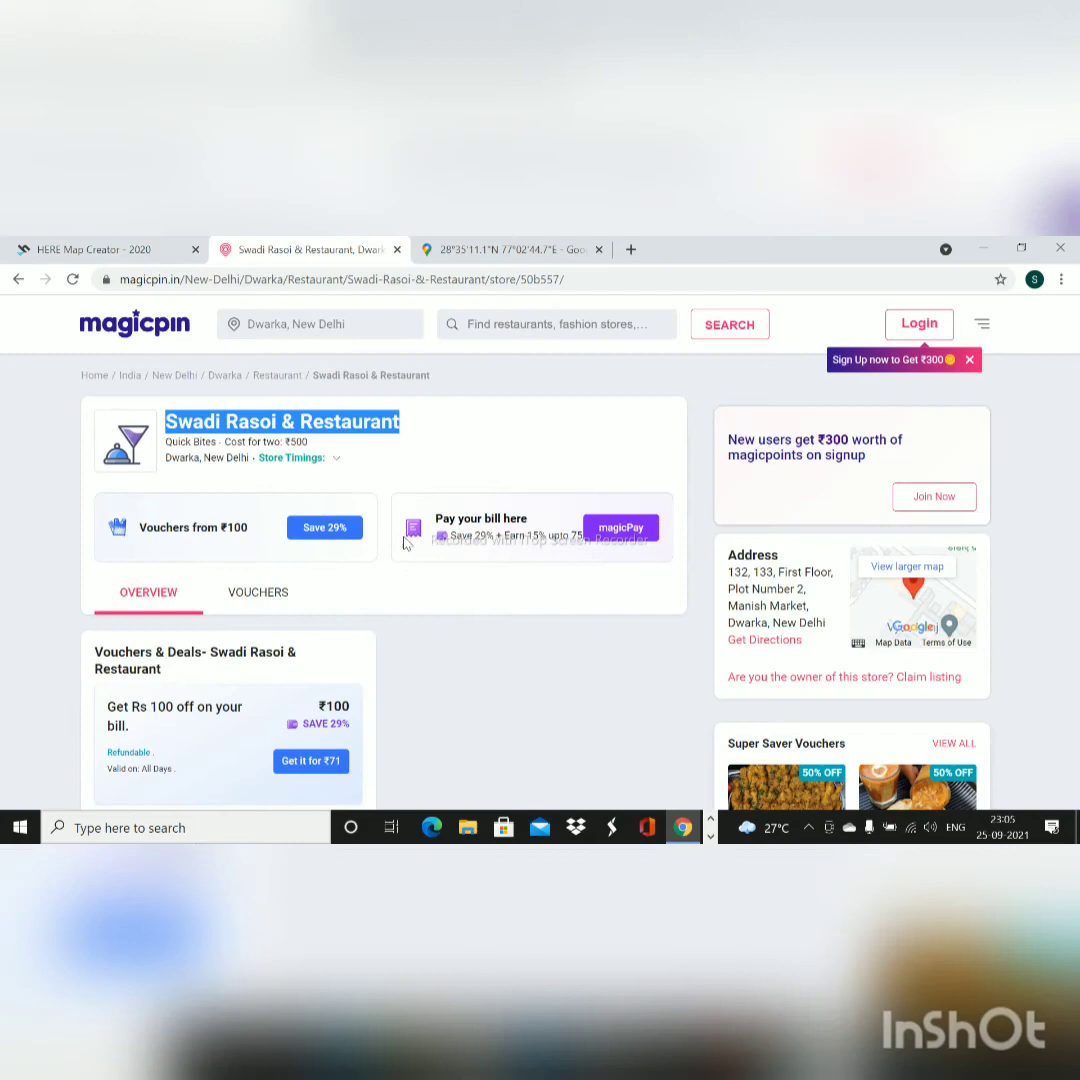
scroll(405, 543, down, 3)
scroll(405, 543, up, 3)
scroll(405, 543, down, 5)
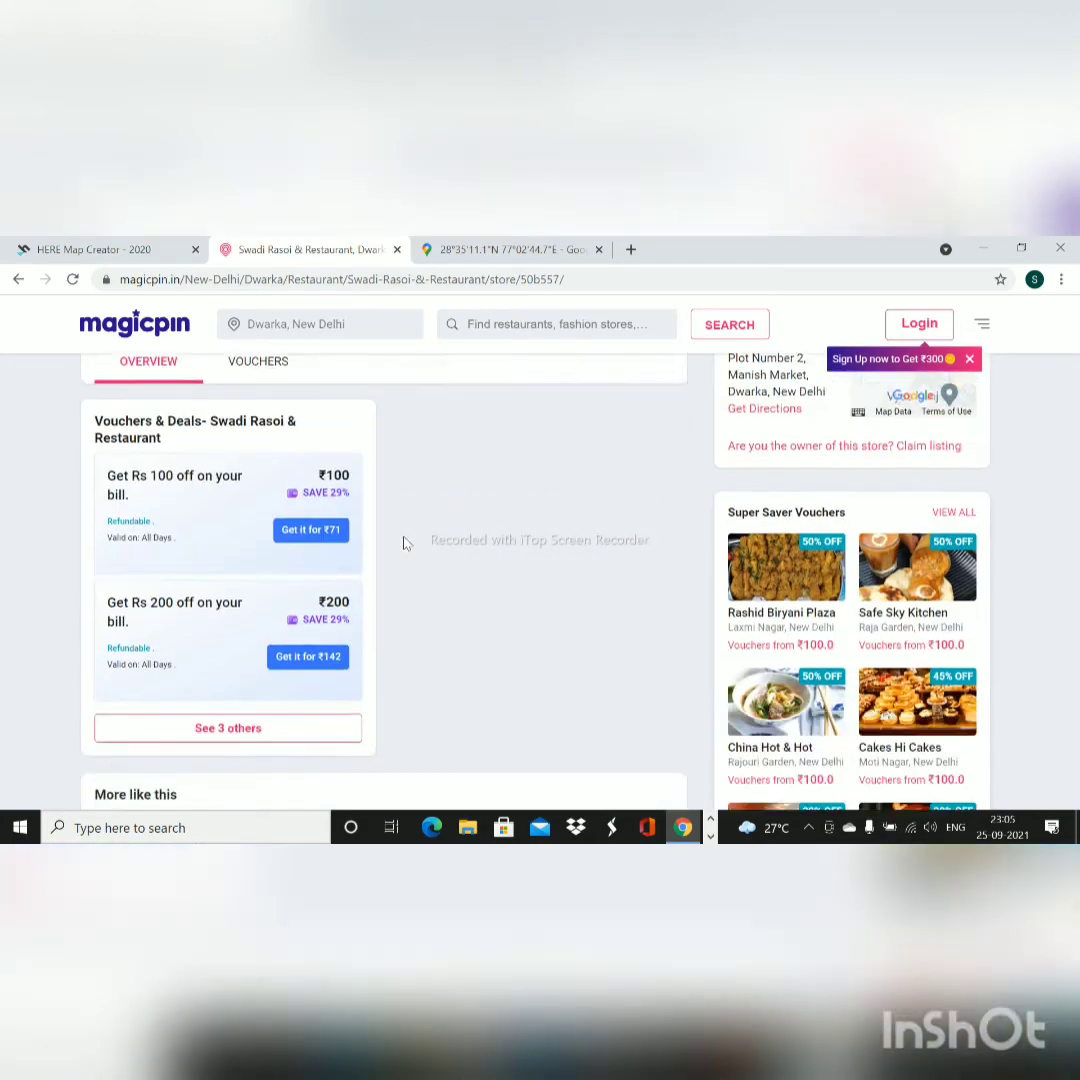
scroll(405, 543, down, 5)
scroll(405, 543, down, 5)
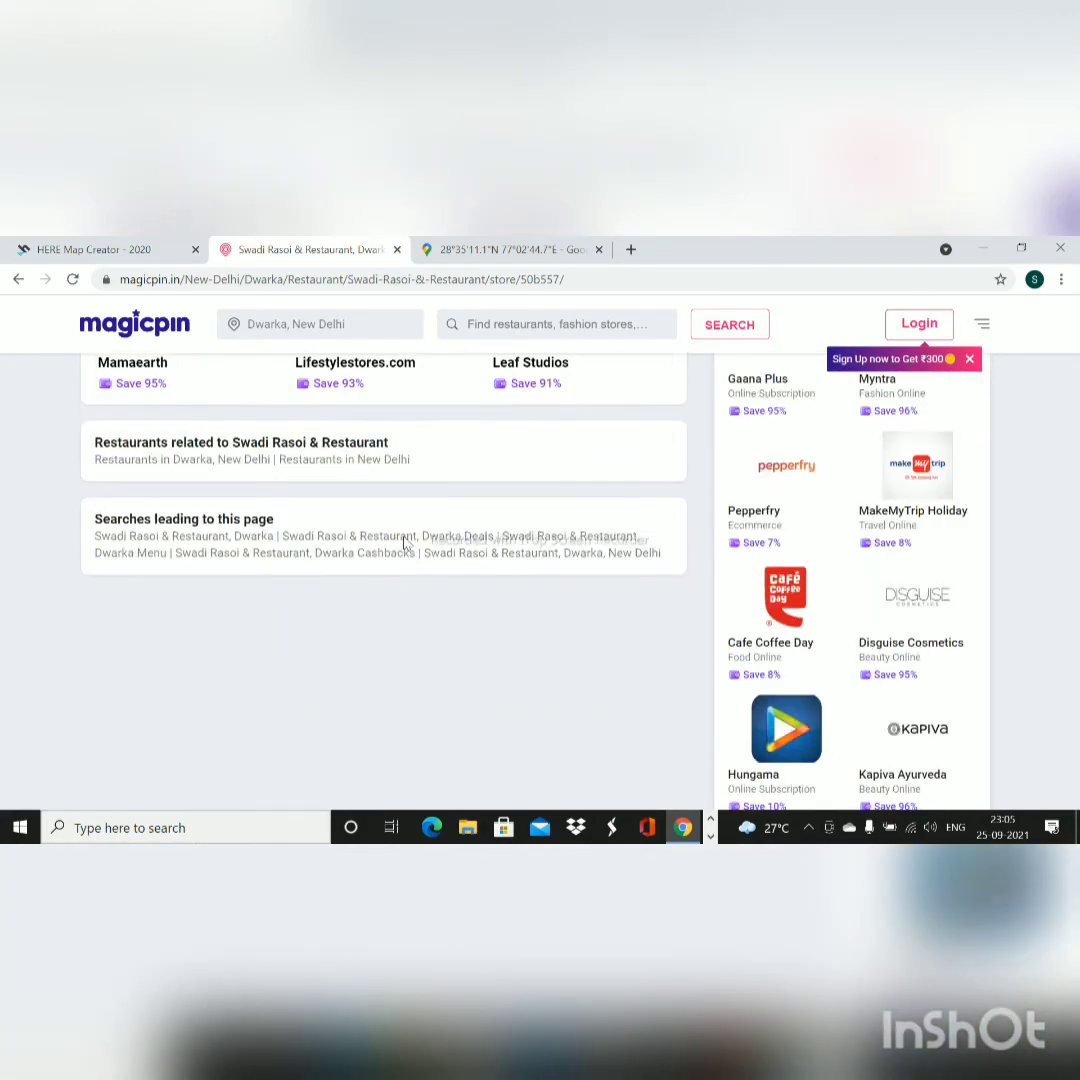
click(95, 249)
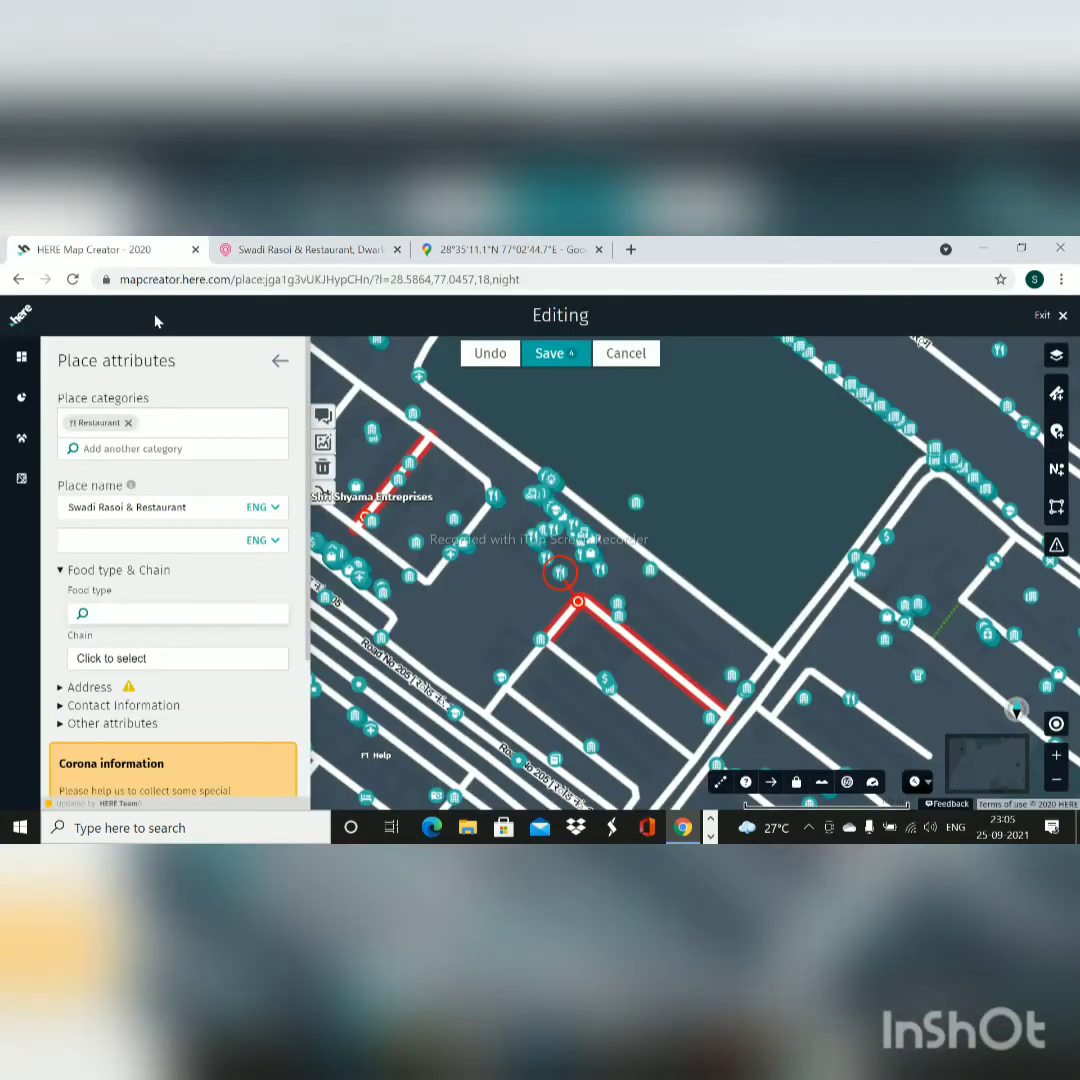
Expand the Address section, select Postal code, and look up the address on magicpin
scroll(174, 692, down, 1)
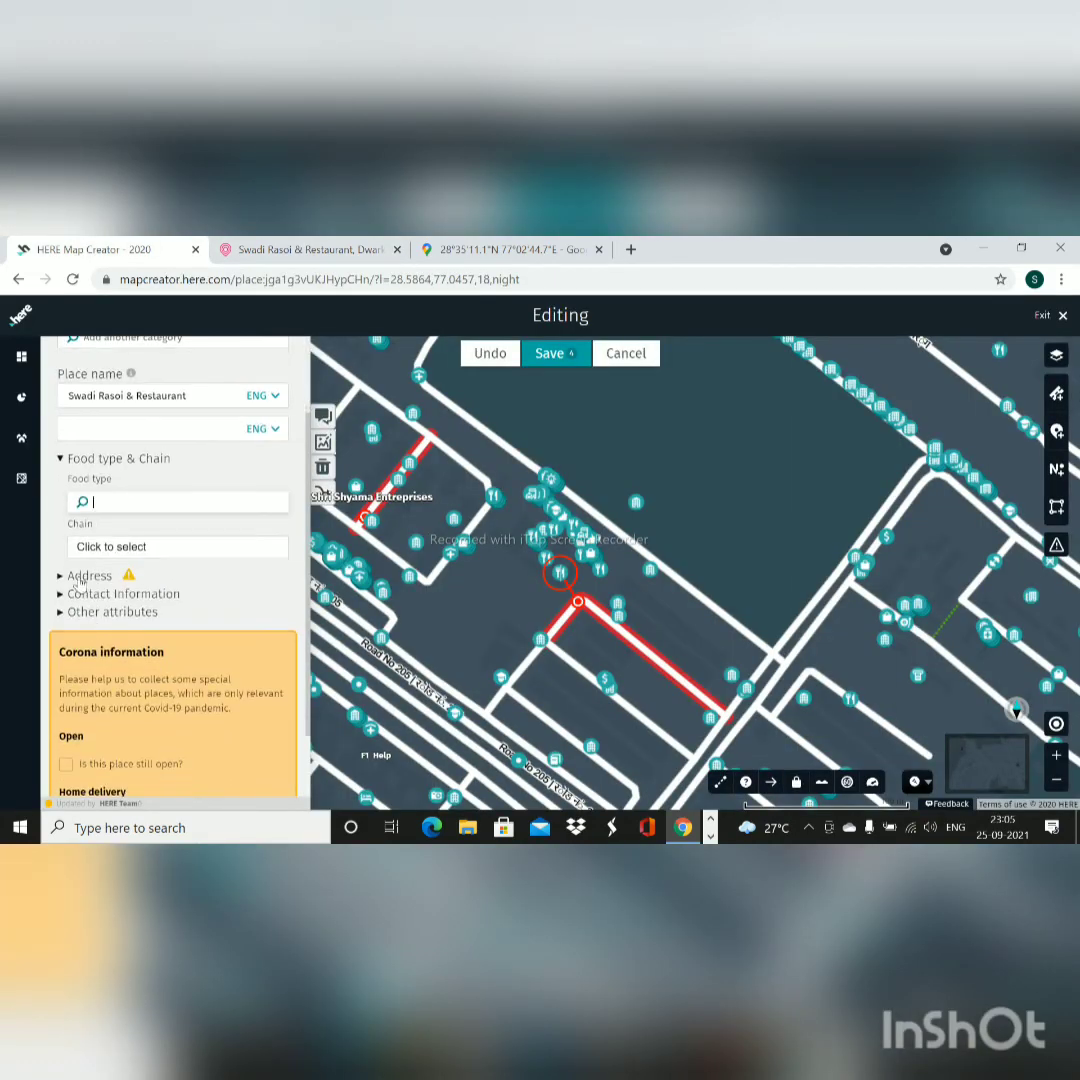
click(88, 577)
click(95, 679)
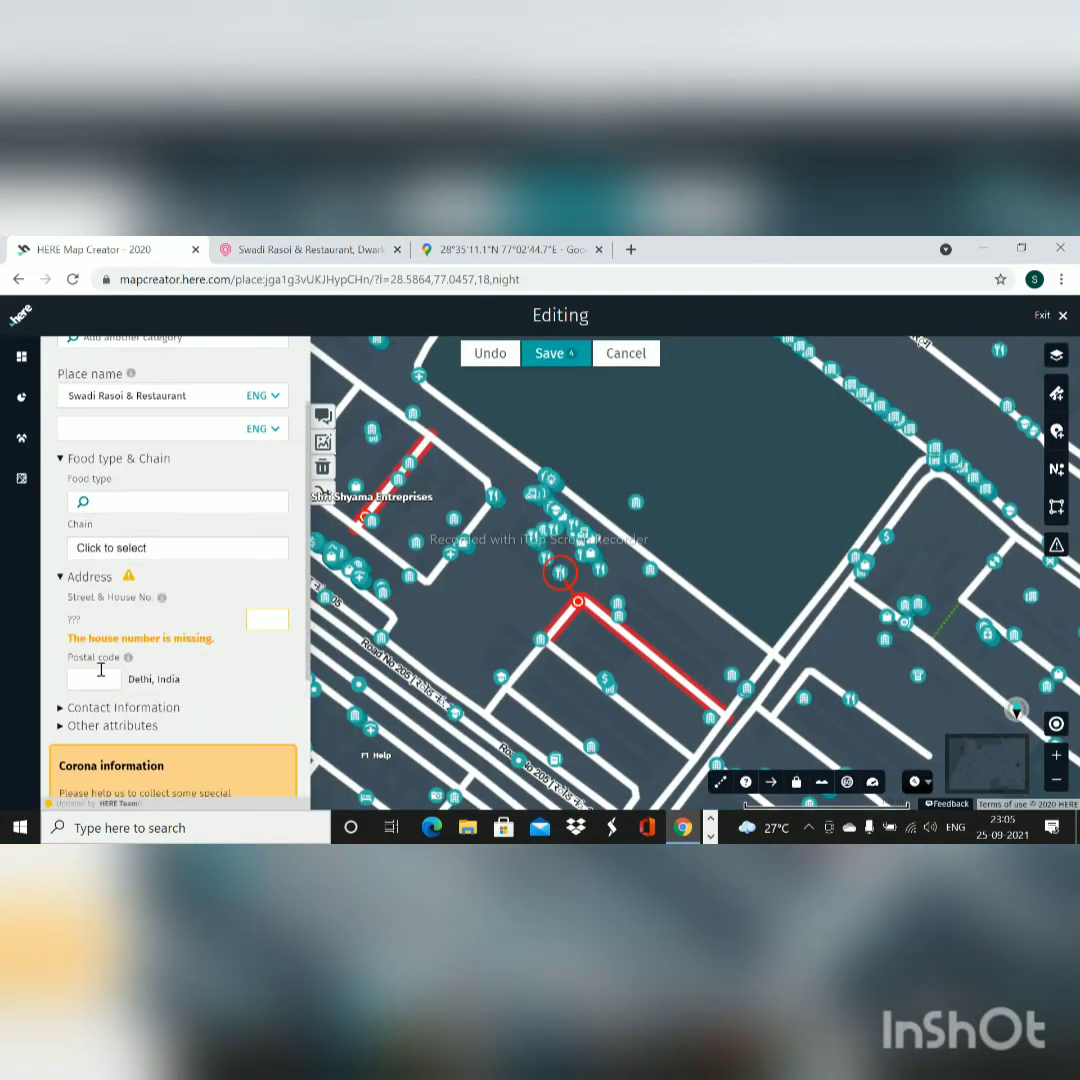
click(310, 249)
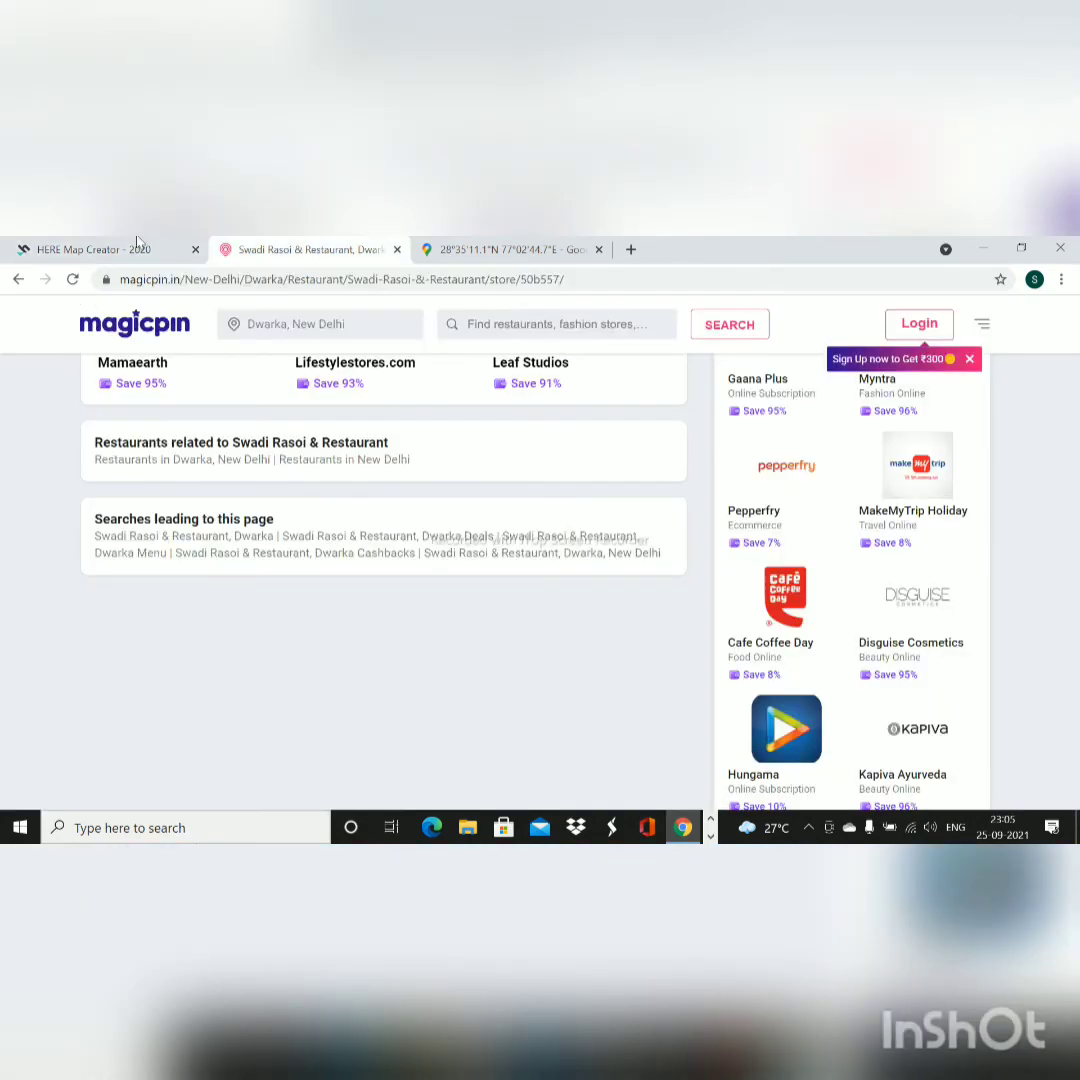
scroll(330, 455, up, 10)
scroll(328, 457, up, 1)
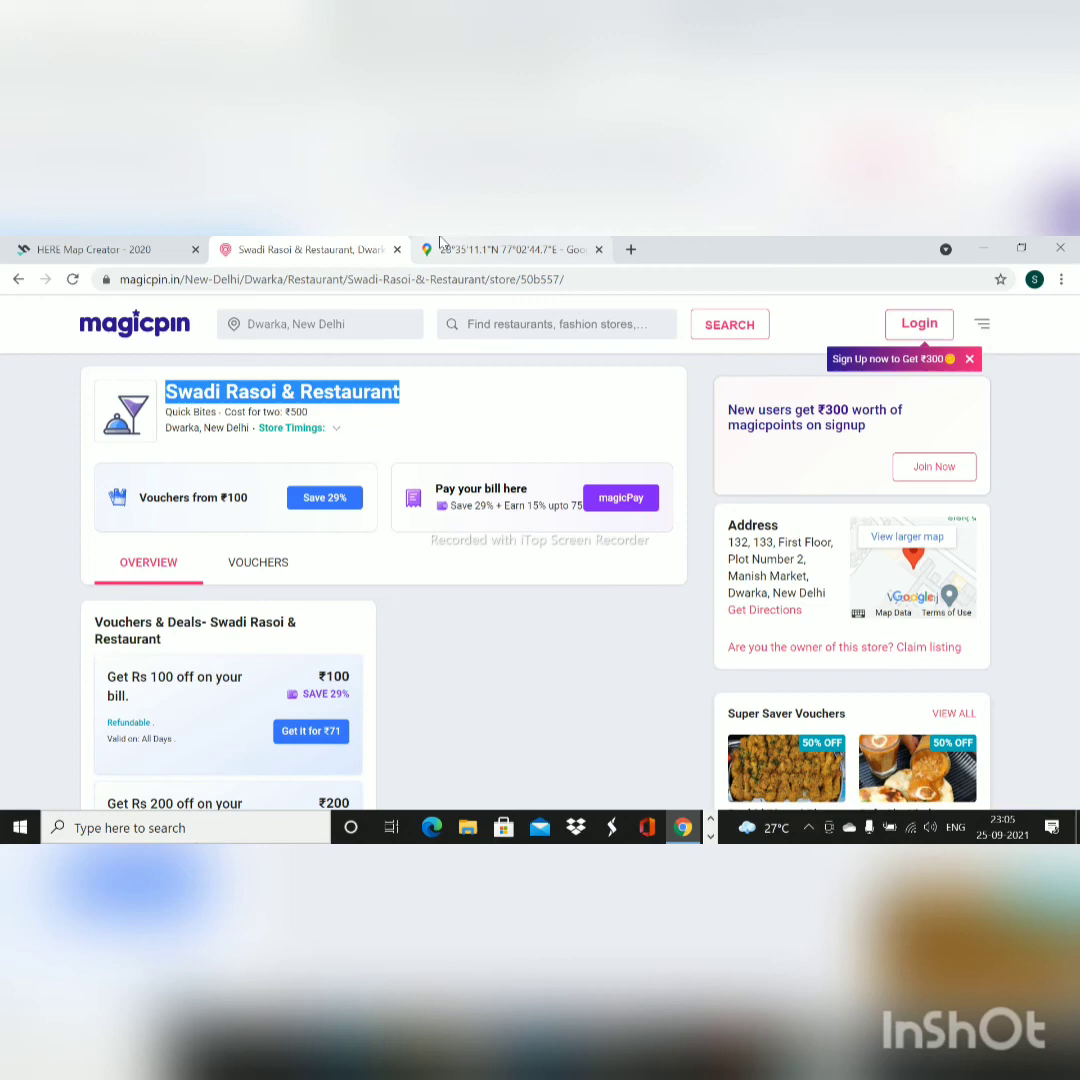
Copy postal code 110075 from Google Maps into the place's Postal code field
click(463, 245)
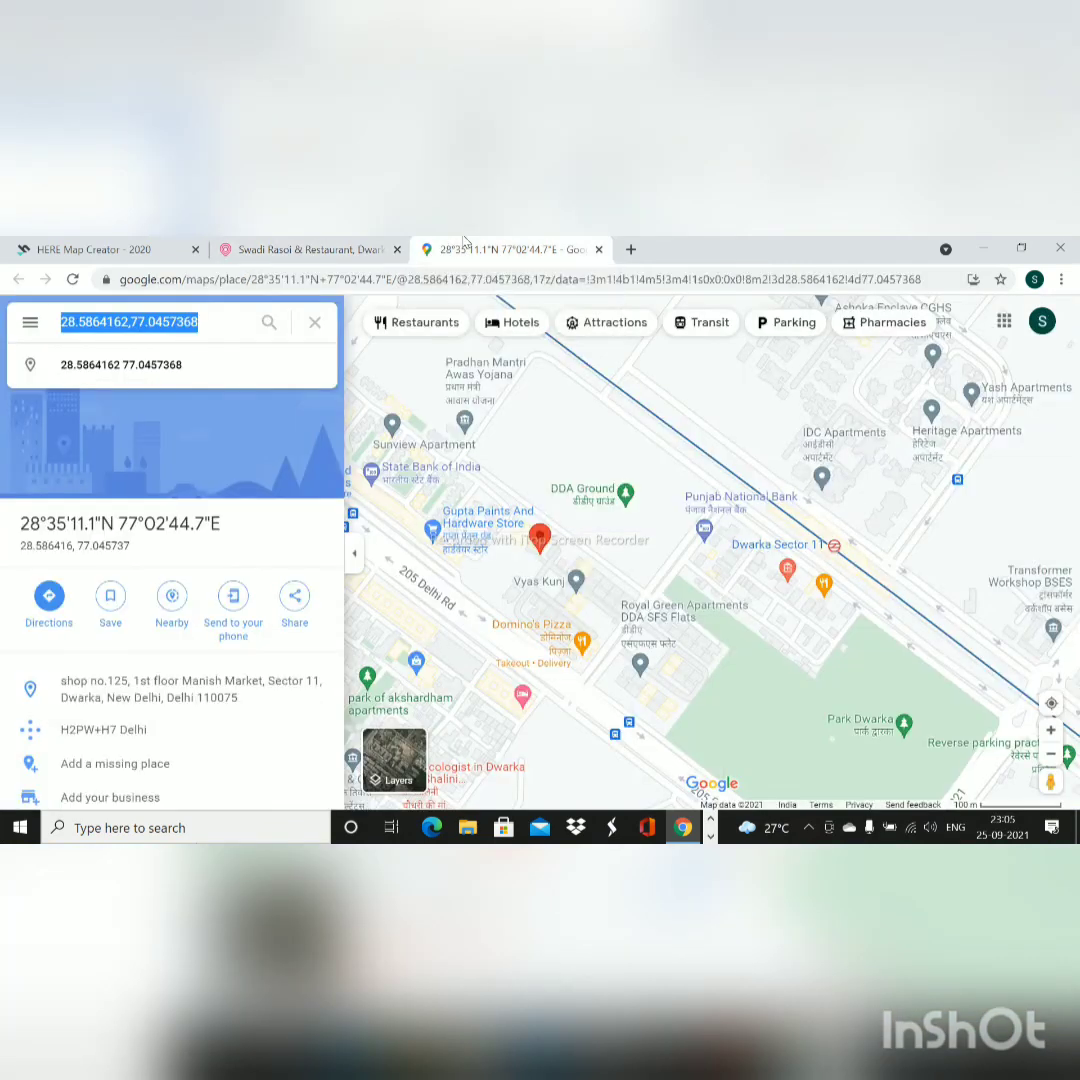
double_click(205, 698)
key(ctrl+c)
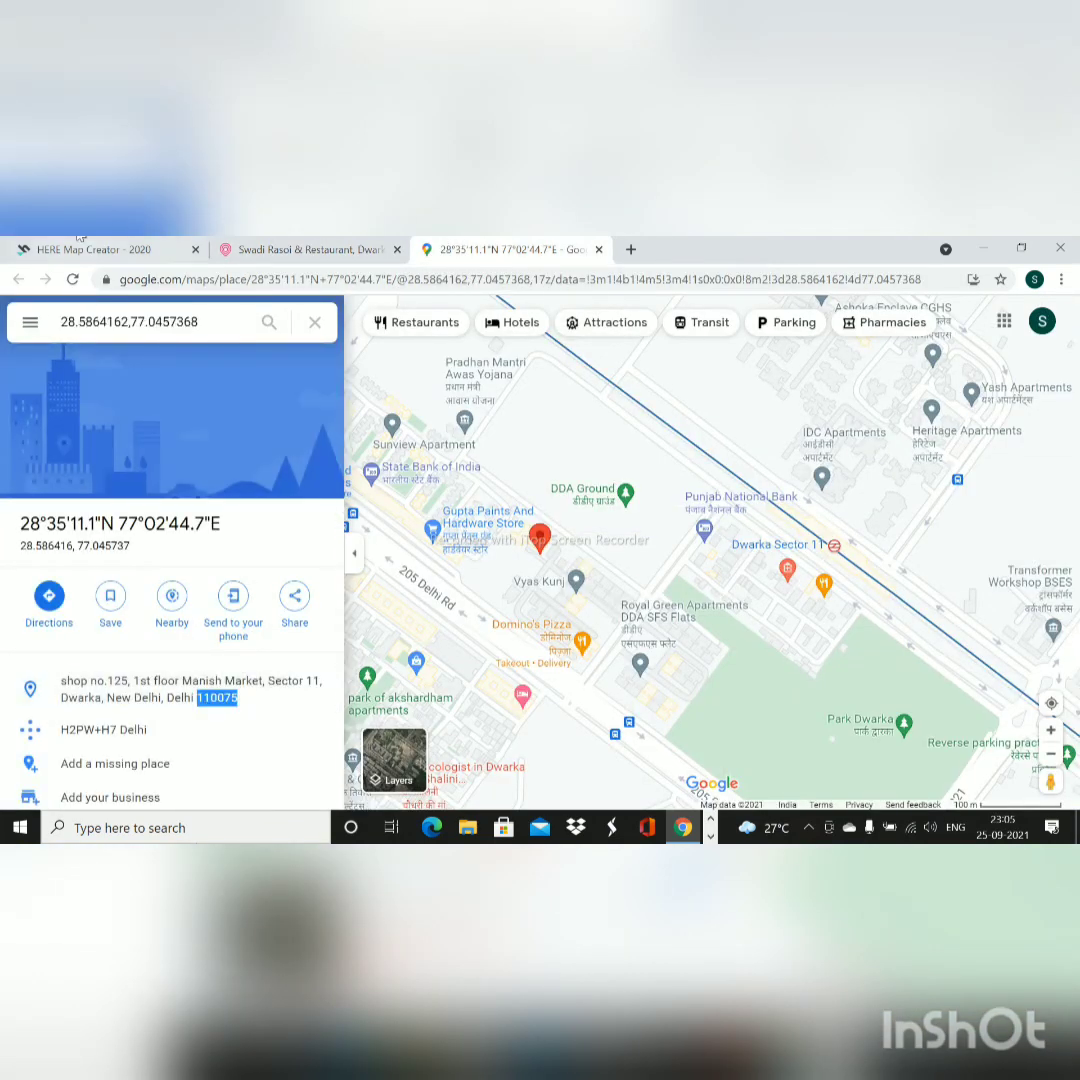
click(90, 249)
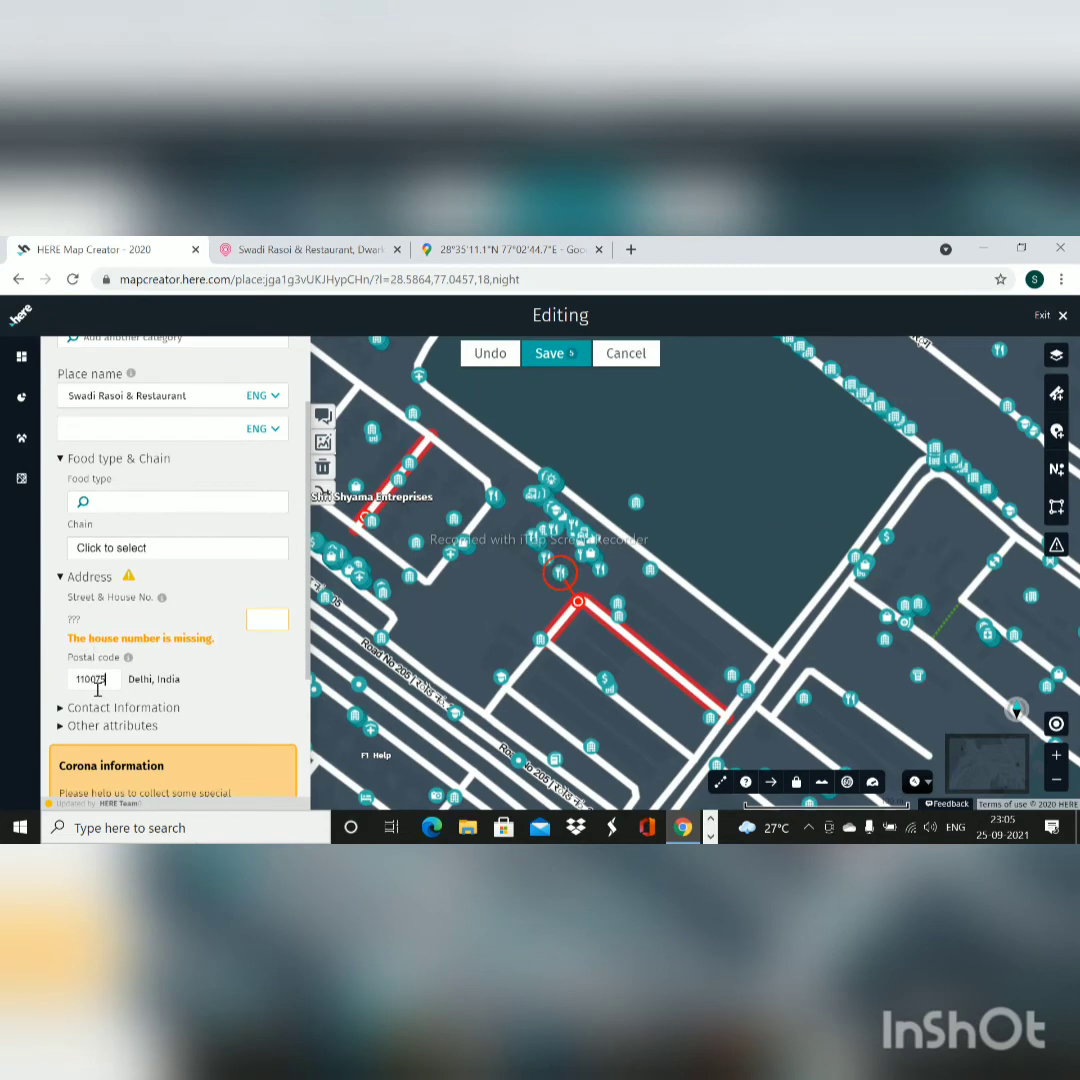
key(ctrl+v)
Expand Contact Information and check the restaurant's address on the magicpin listing
click(170, 707)
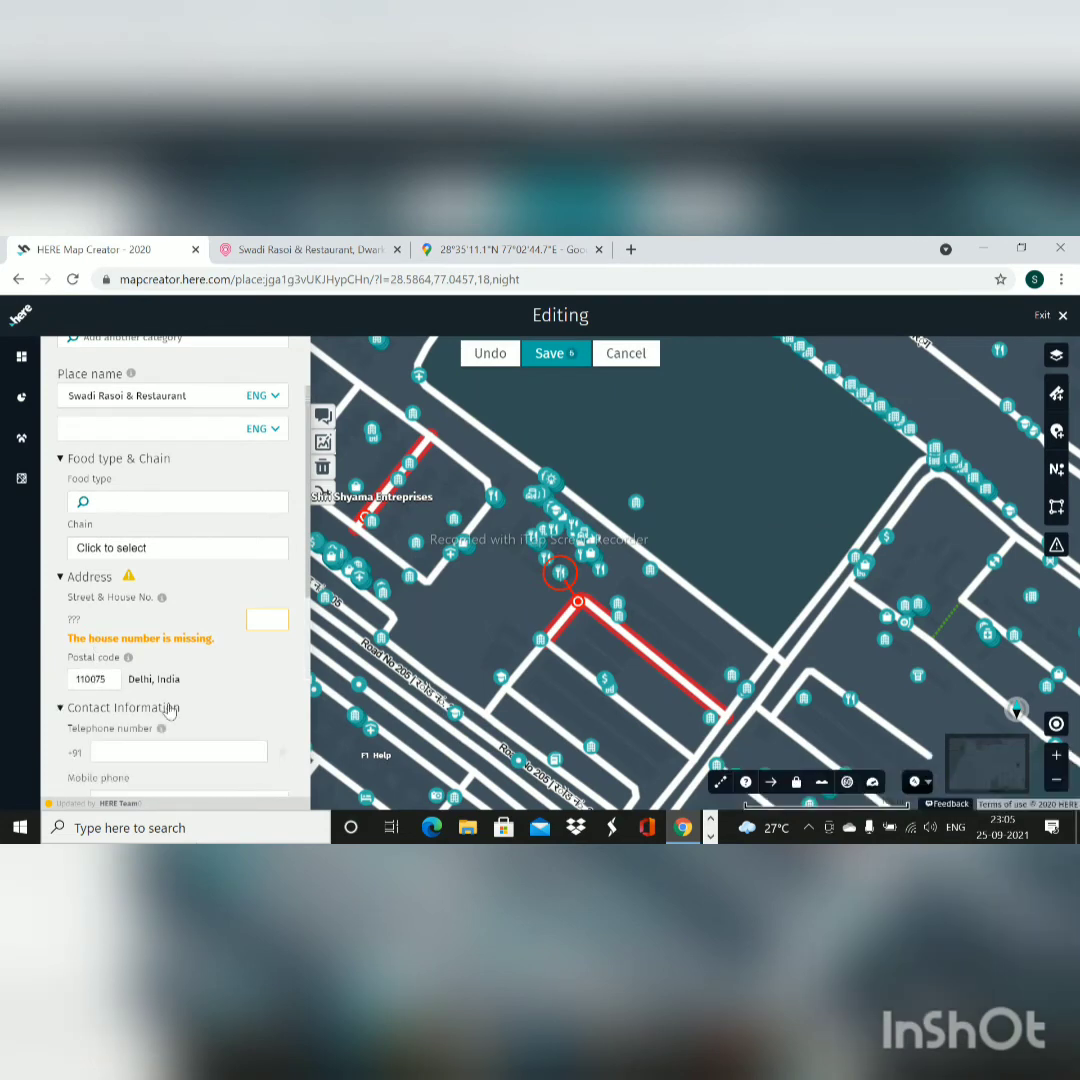
key(ctrl+Tab)
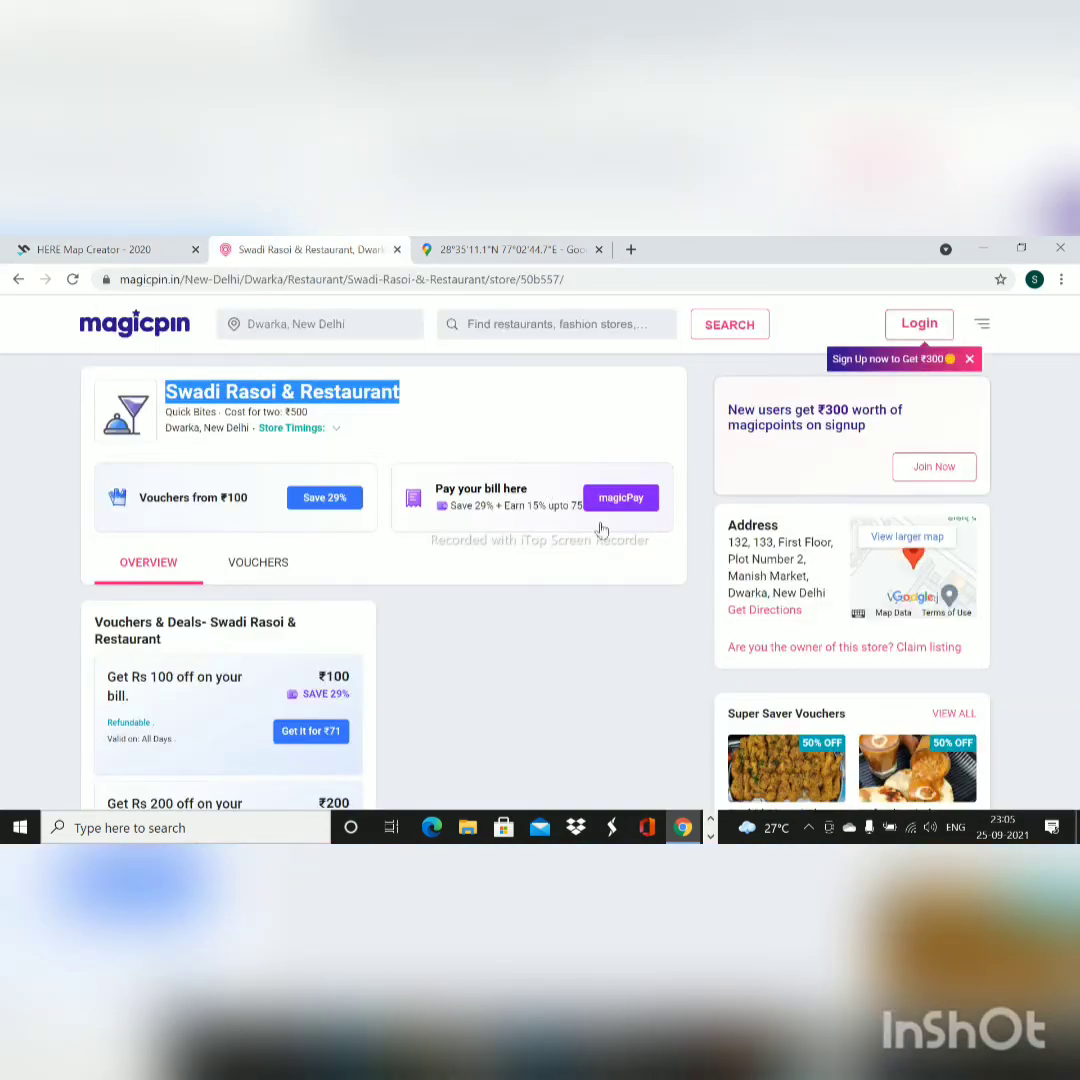
scroll(603, 530, up, 1)
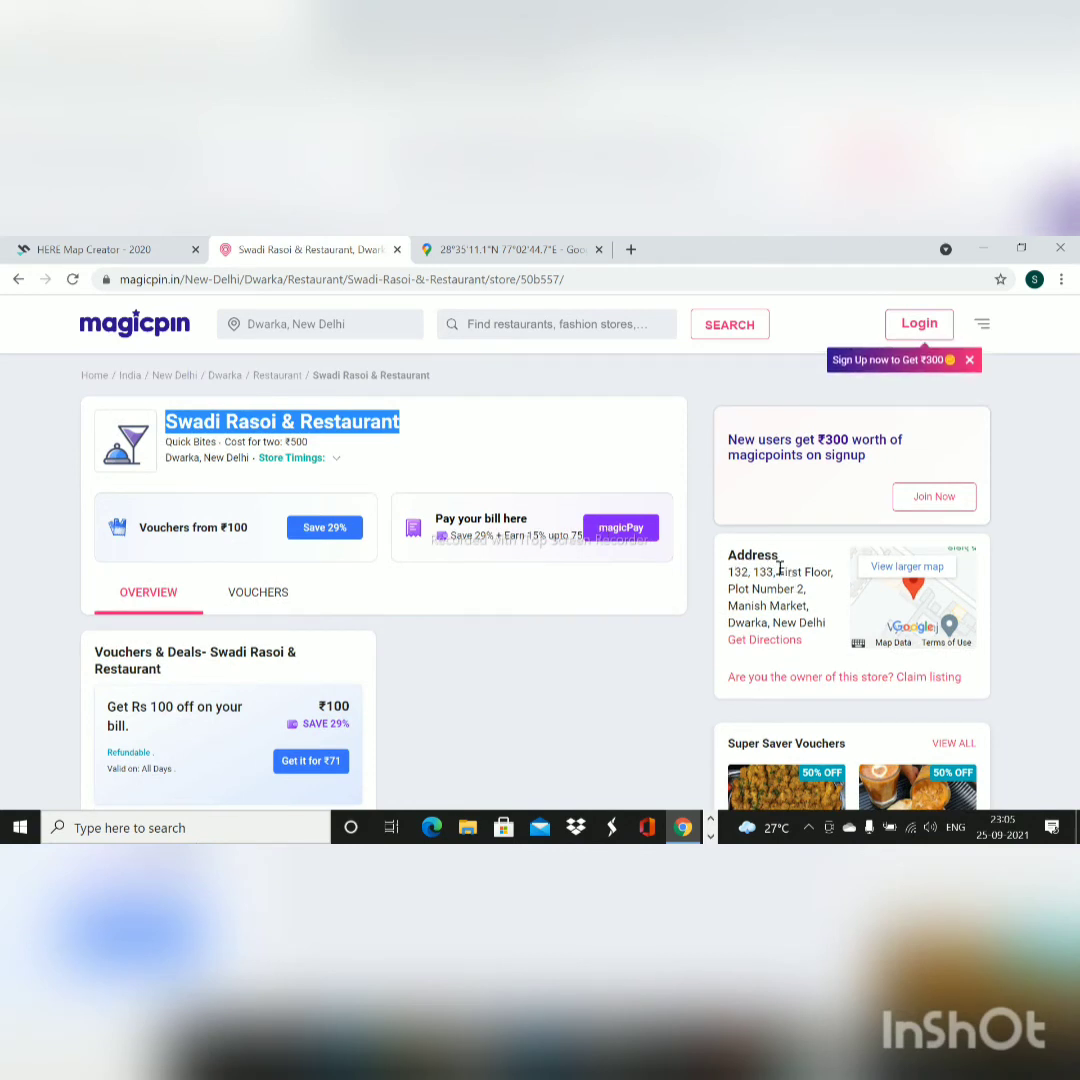
click(722, 556)
drag(722, 556, 818, 660)
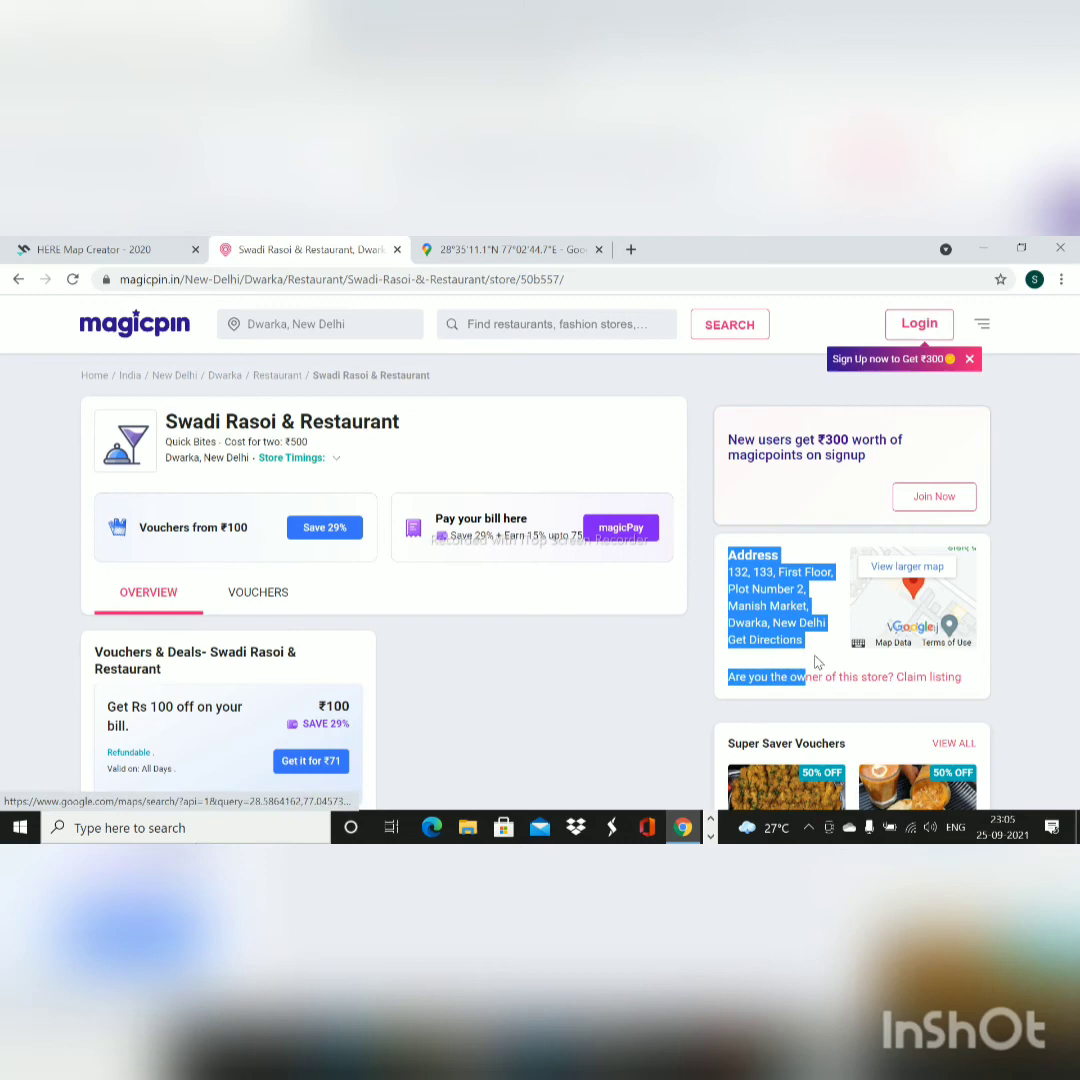
click(826, 660)
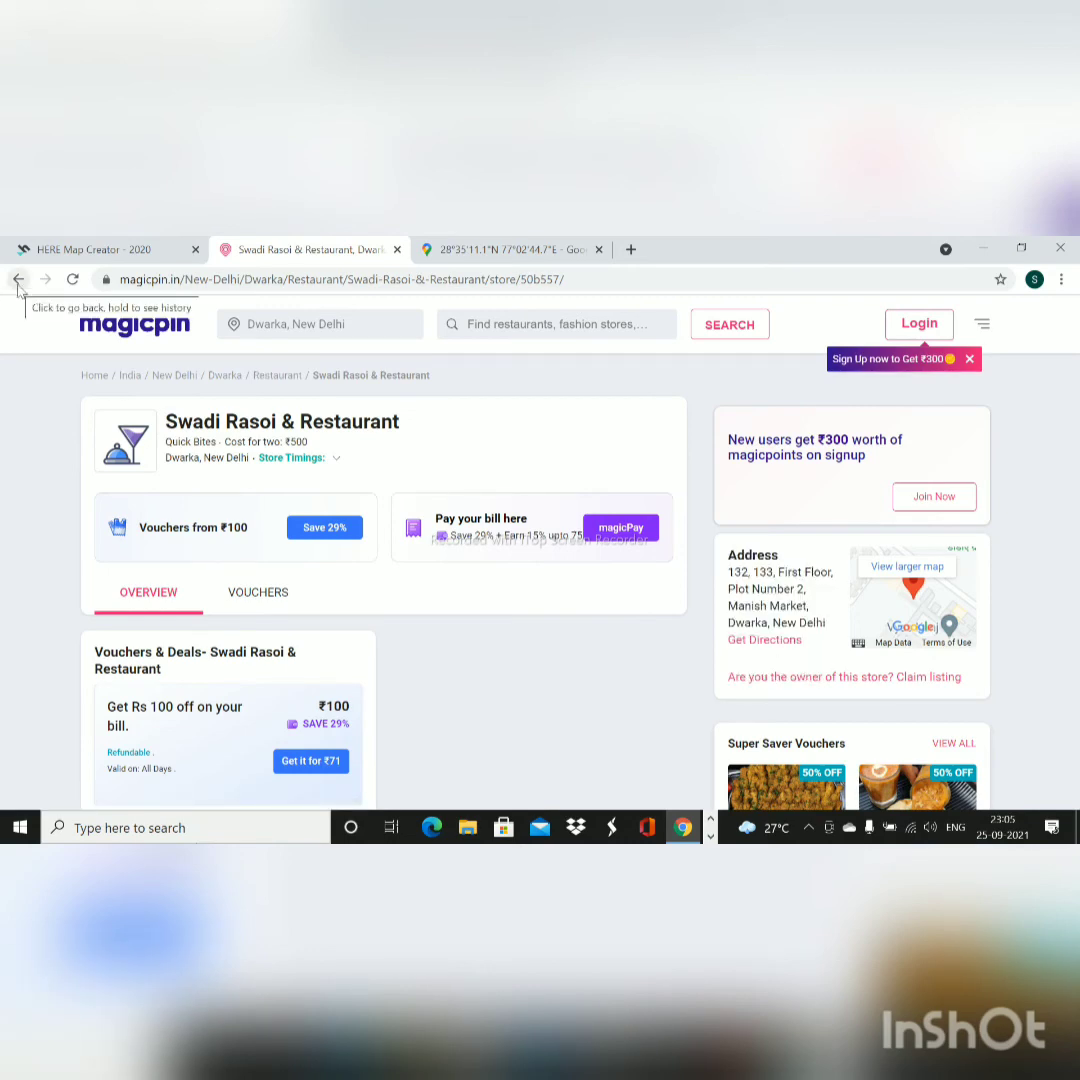
click(90, 249)
mouse_move(560, 572)
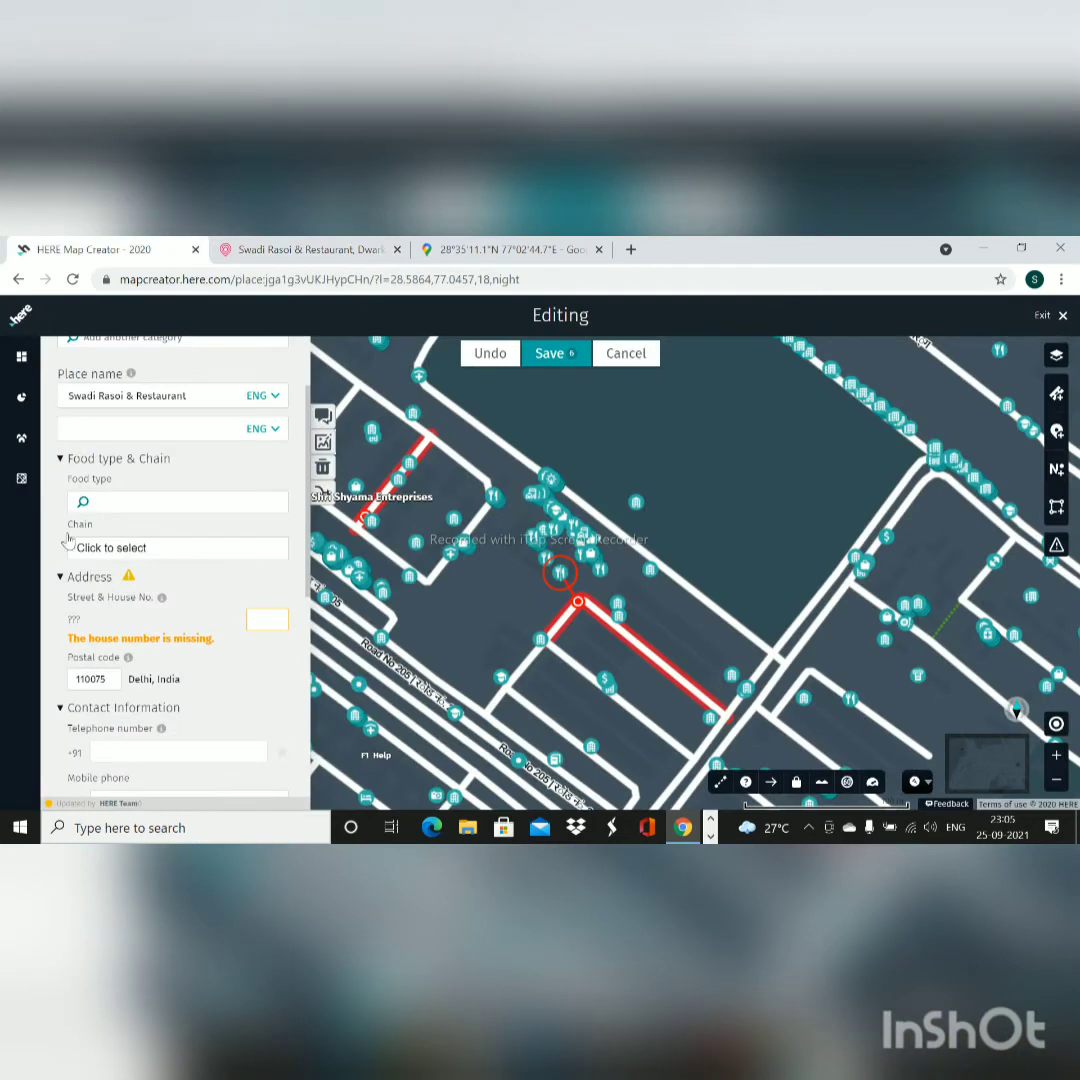
scroll(150, 745, down, 2)
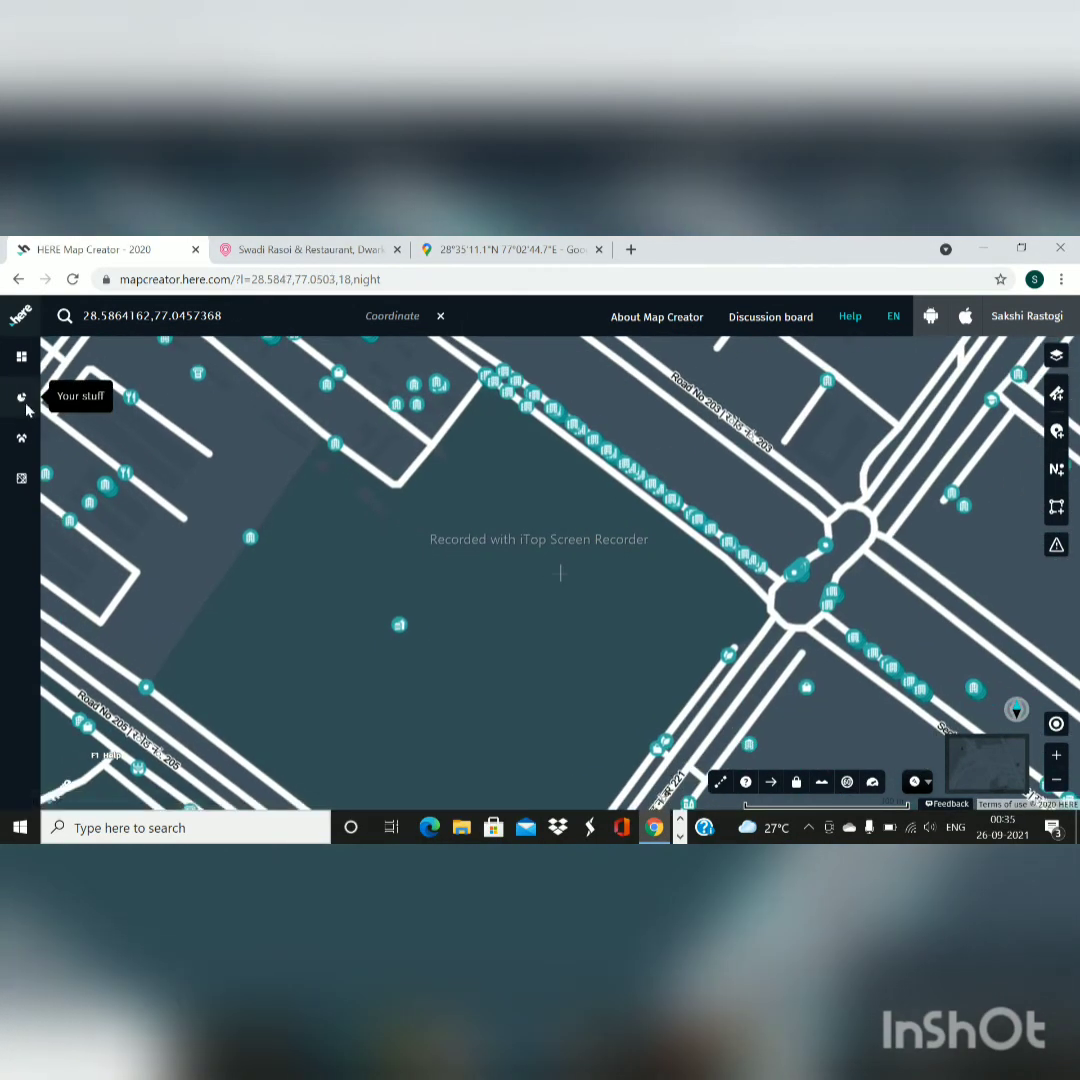
Refresh the Your feed list of edited places and select a nearby place on the map
click(20, 398)
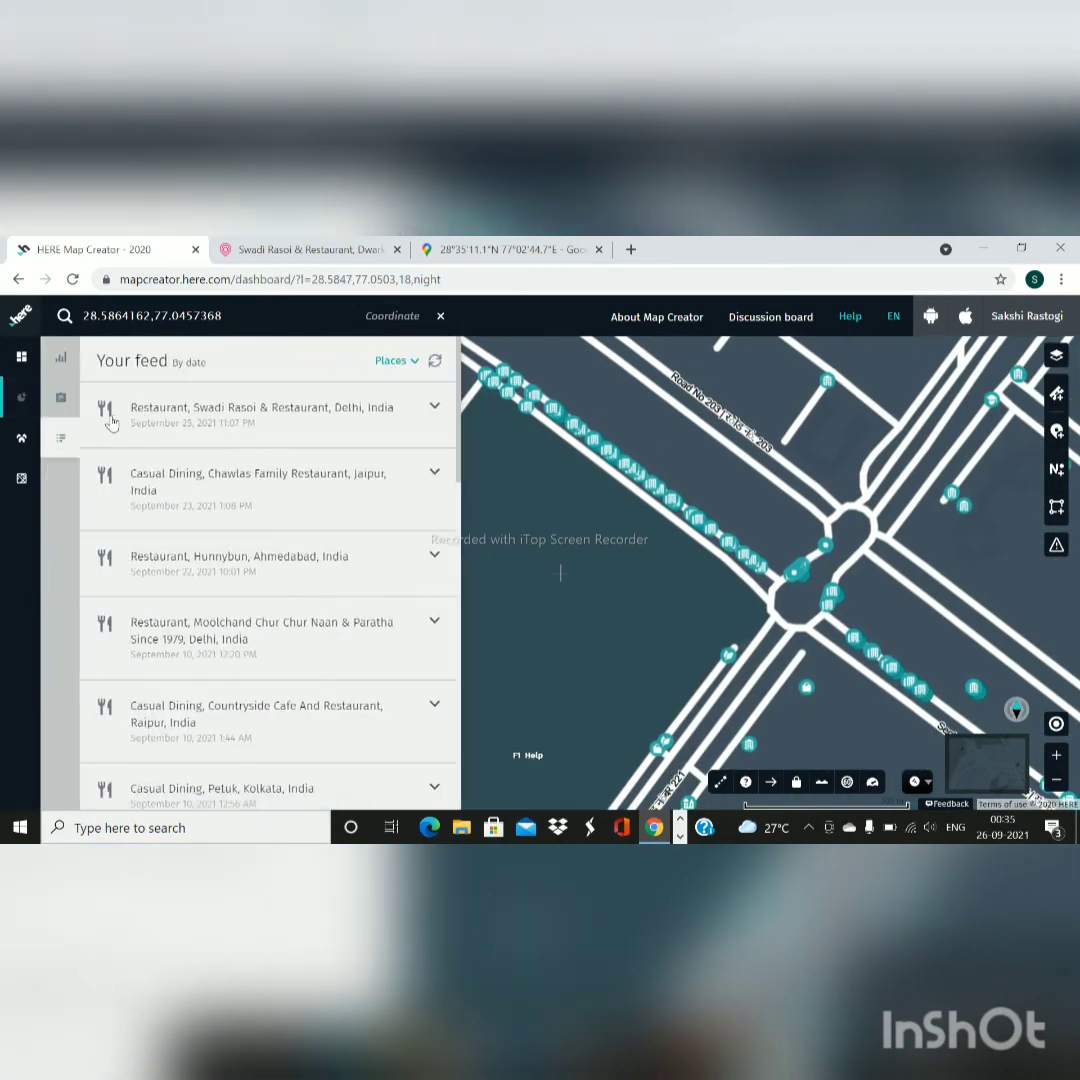
click(436, 362)
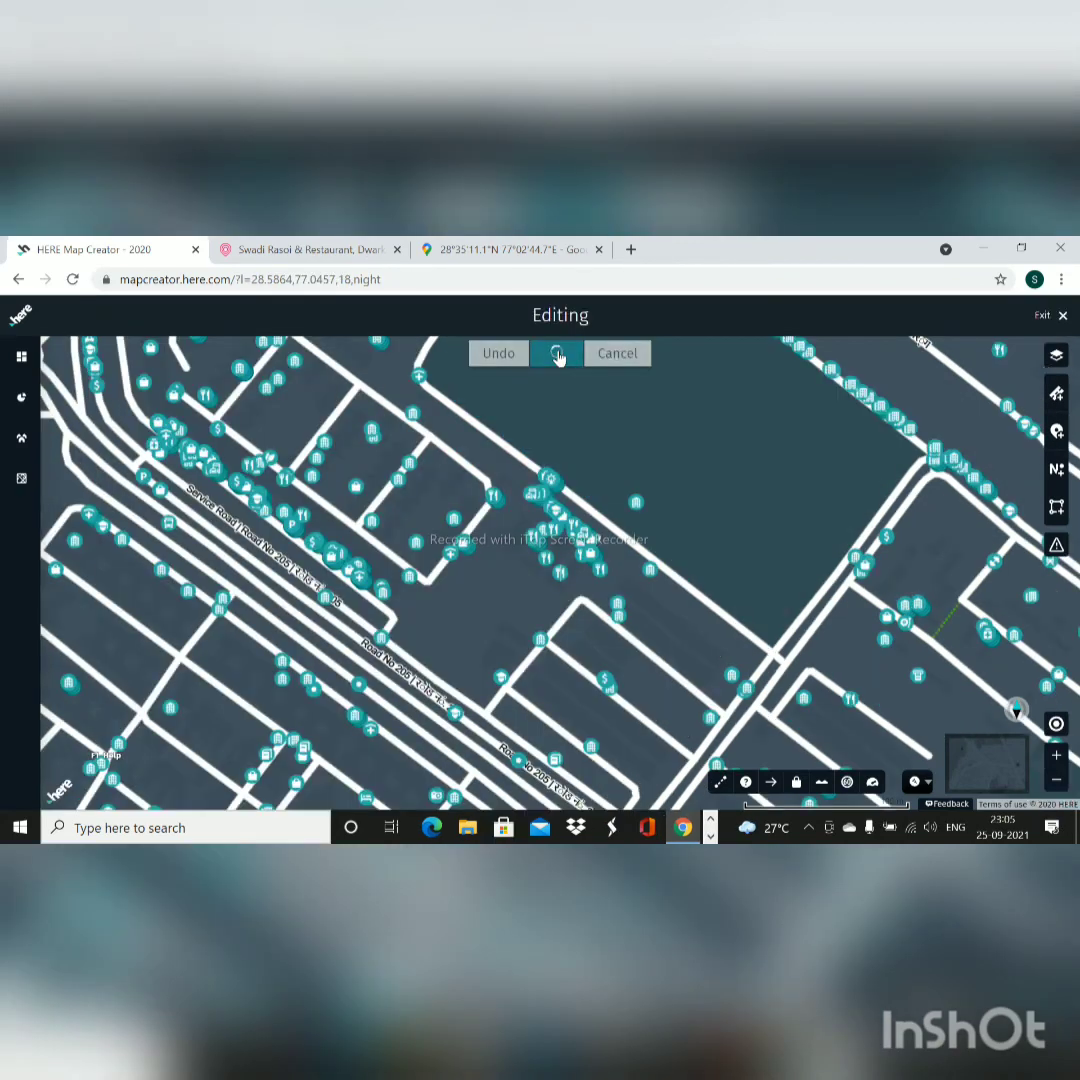
click(538, 489)
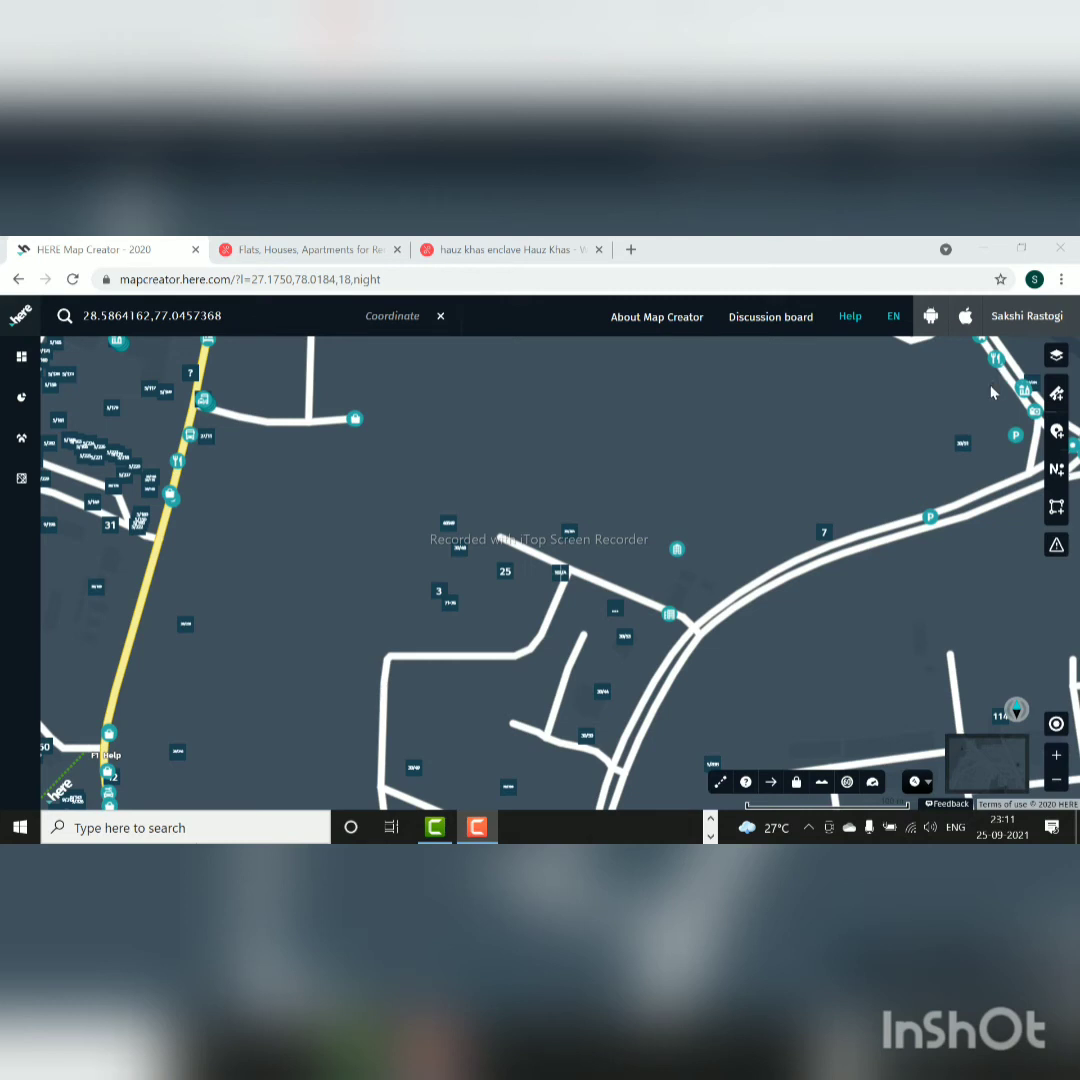
Toggle House numbers and Places in the layers menu, leaving place markers hidden
click(1058, 358)
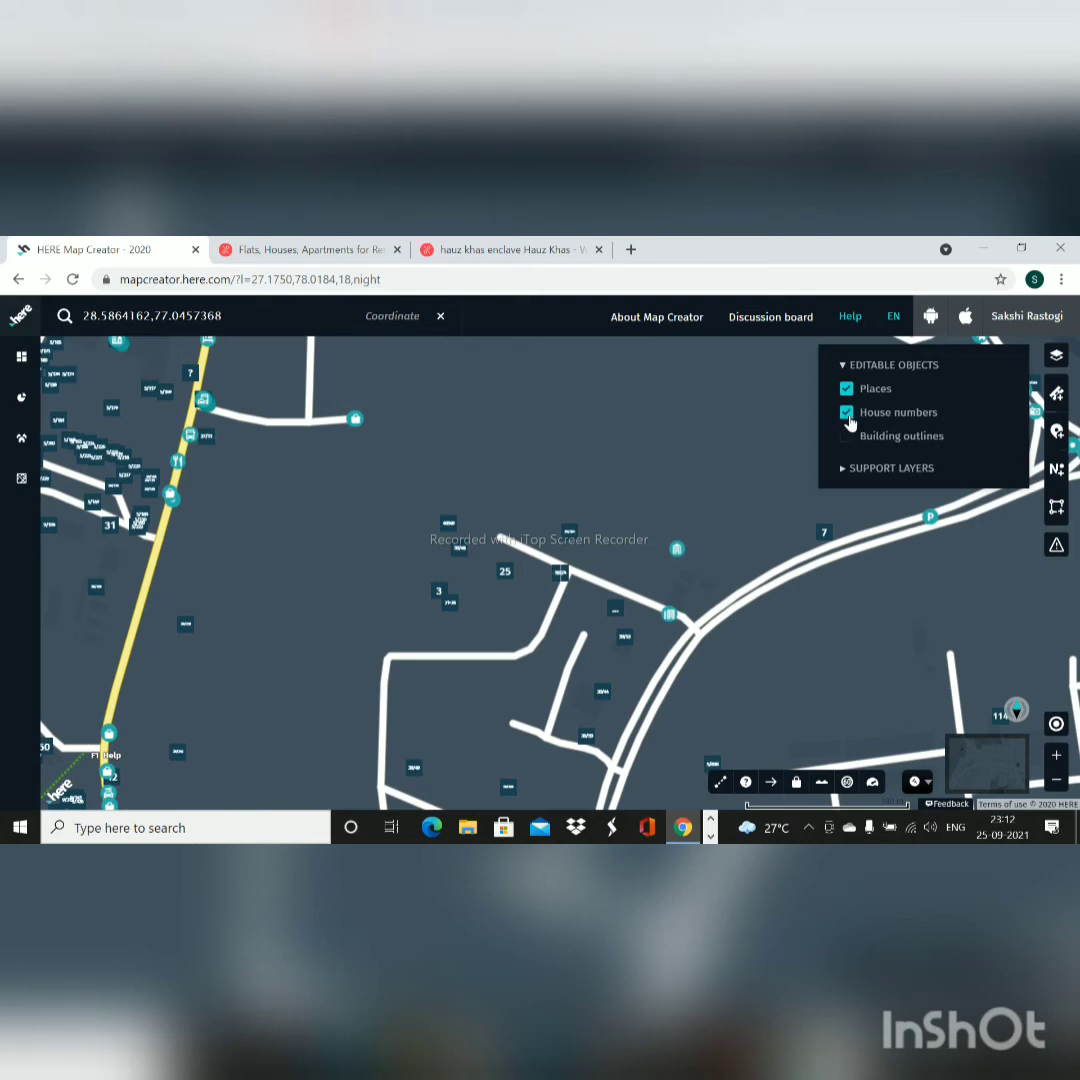
click(847, 413)
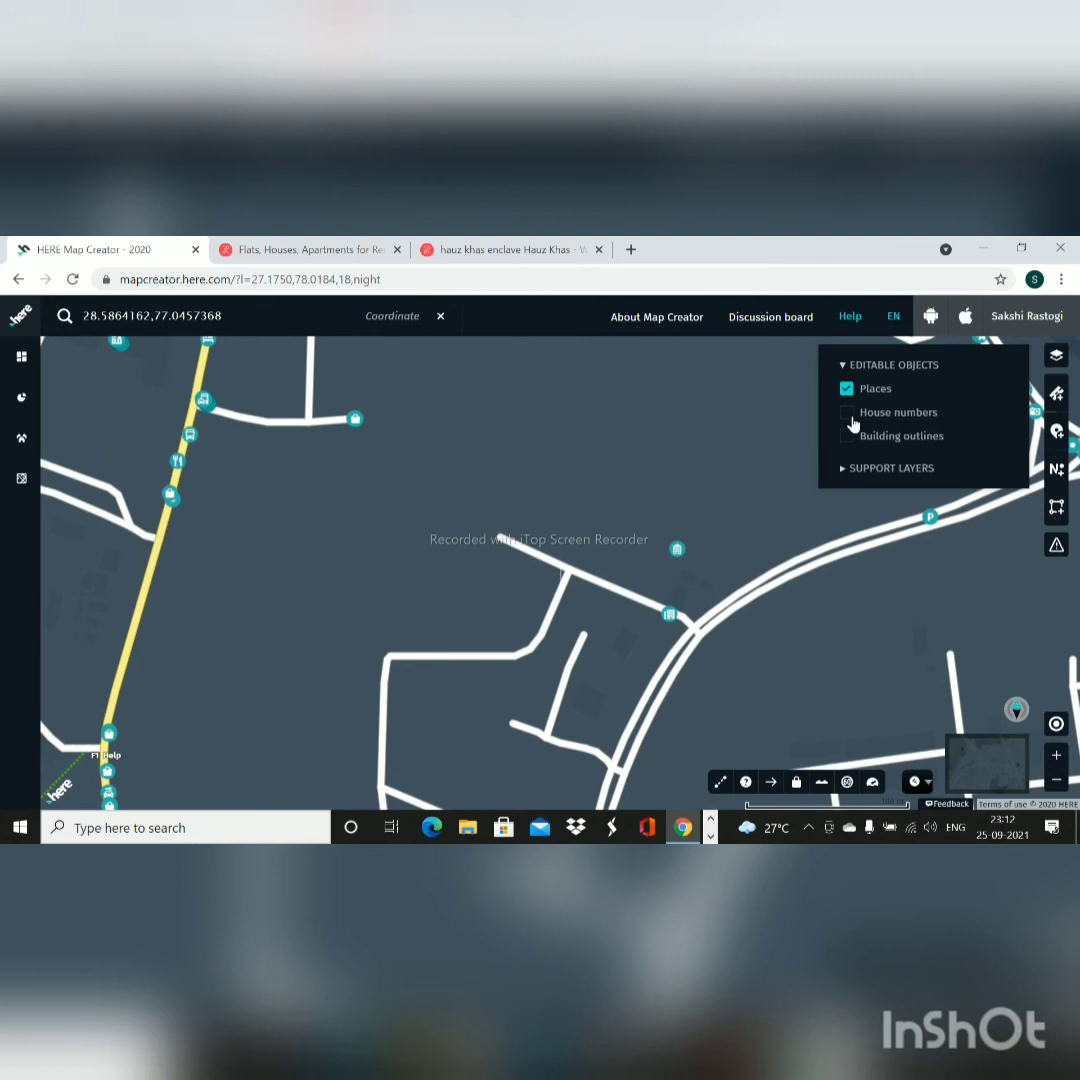
click(848, 414)
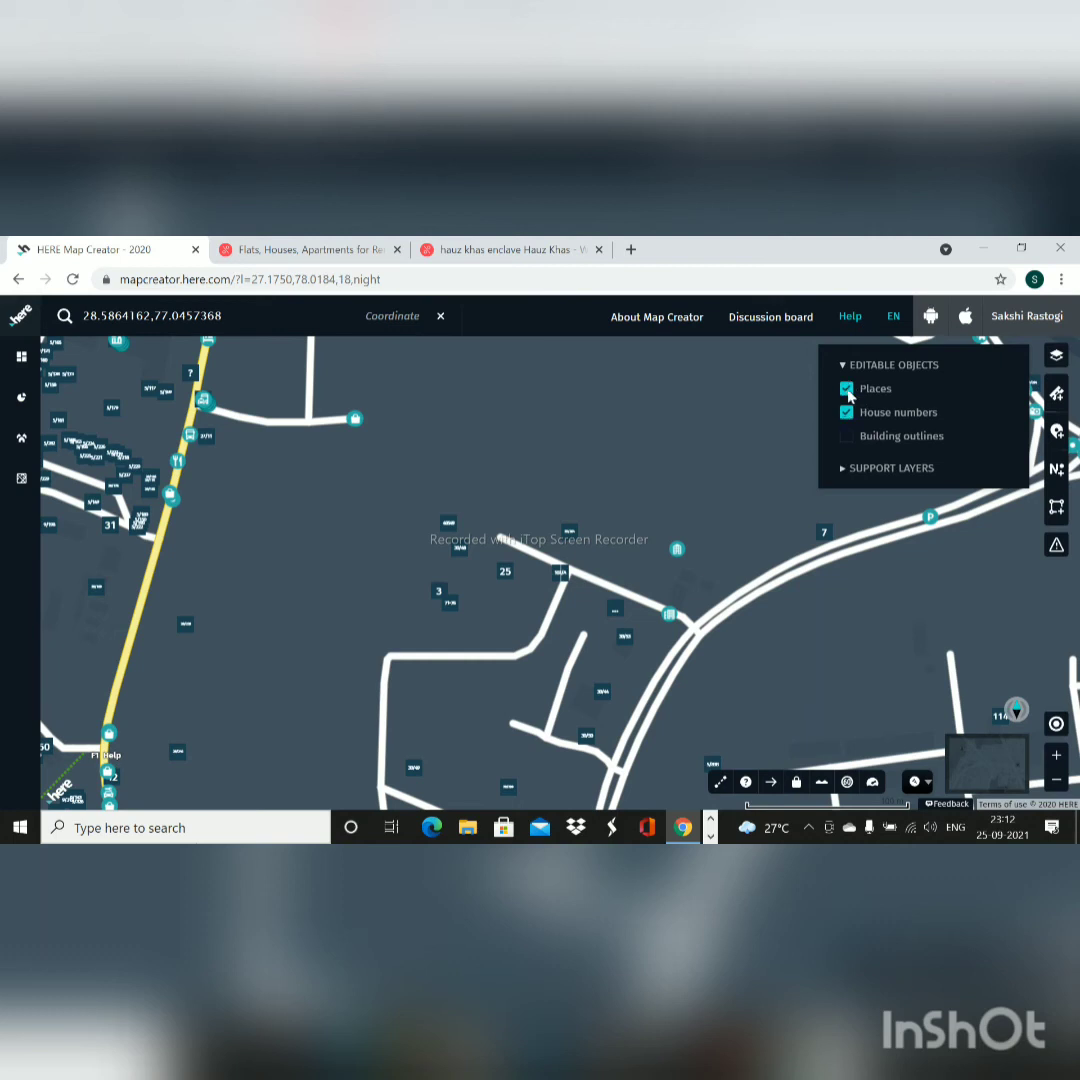
click(847, 389)
click(847, 389)
click(856, 393)
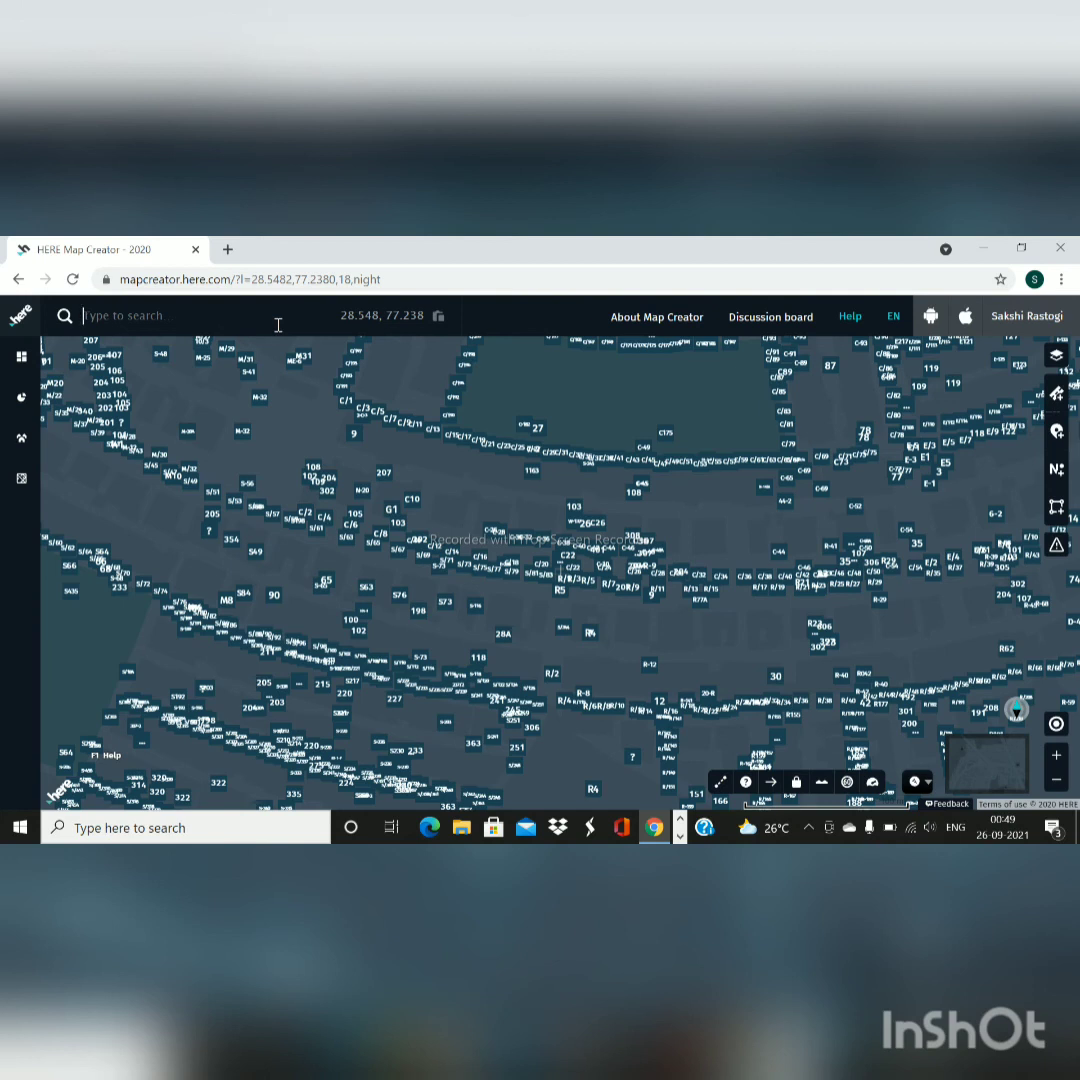
Search for the pasted coordinates 28.5482° N, 77.2380° E to centre the map there
text(28.5482° N, 77.2380° E)
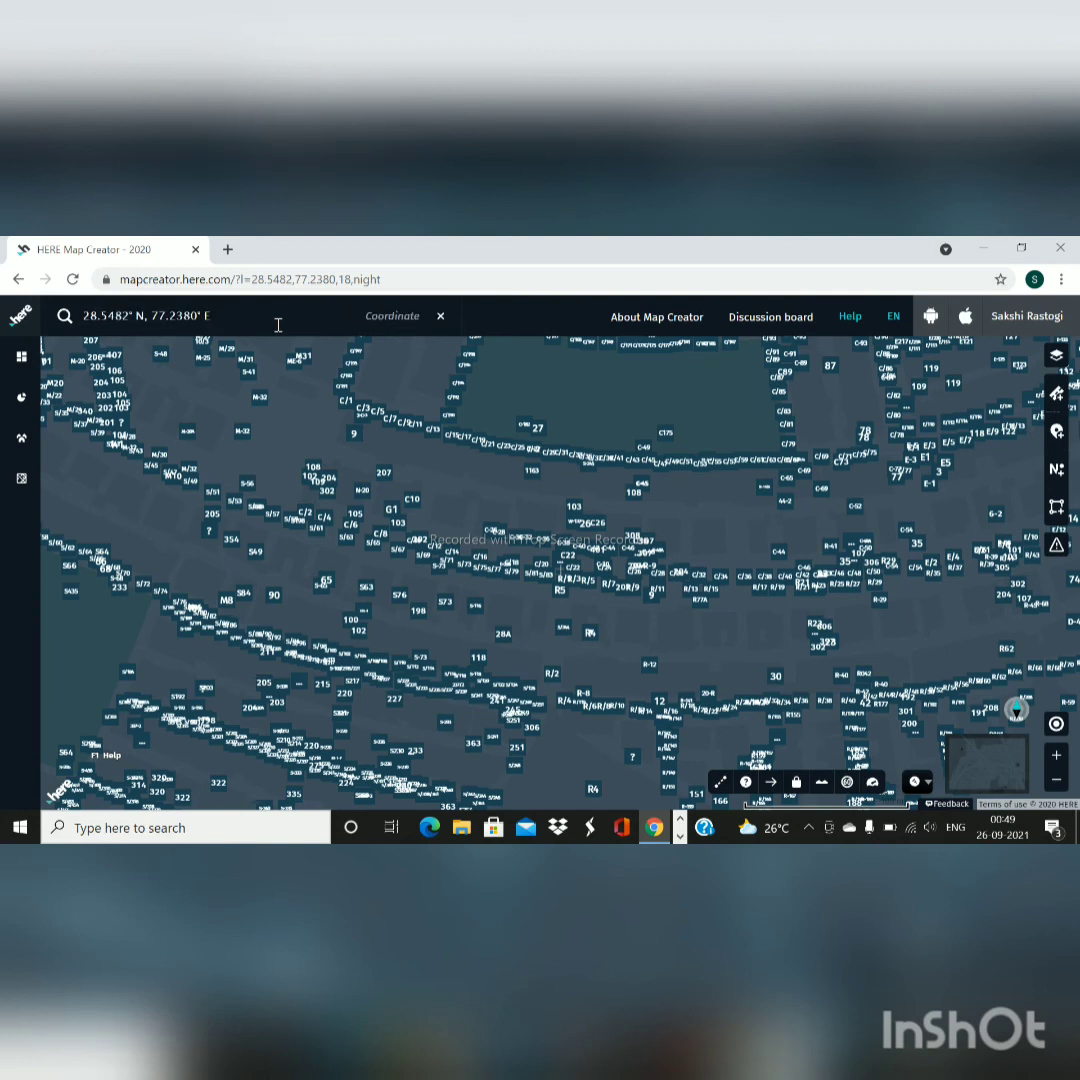
key(Return)
Add and save house number E-266 beside the unnamed road, then select it to verify
click(1054, 472)
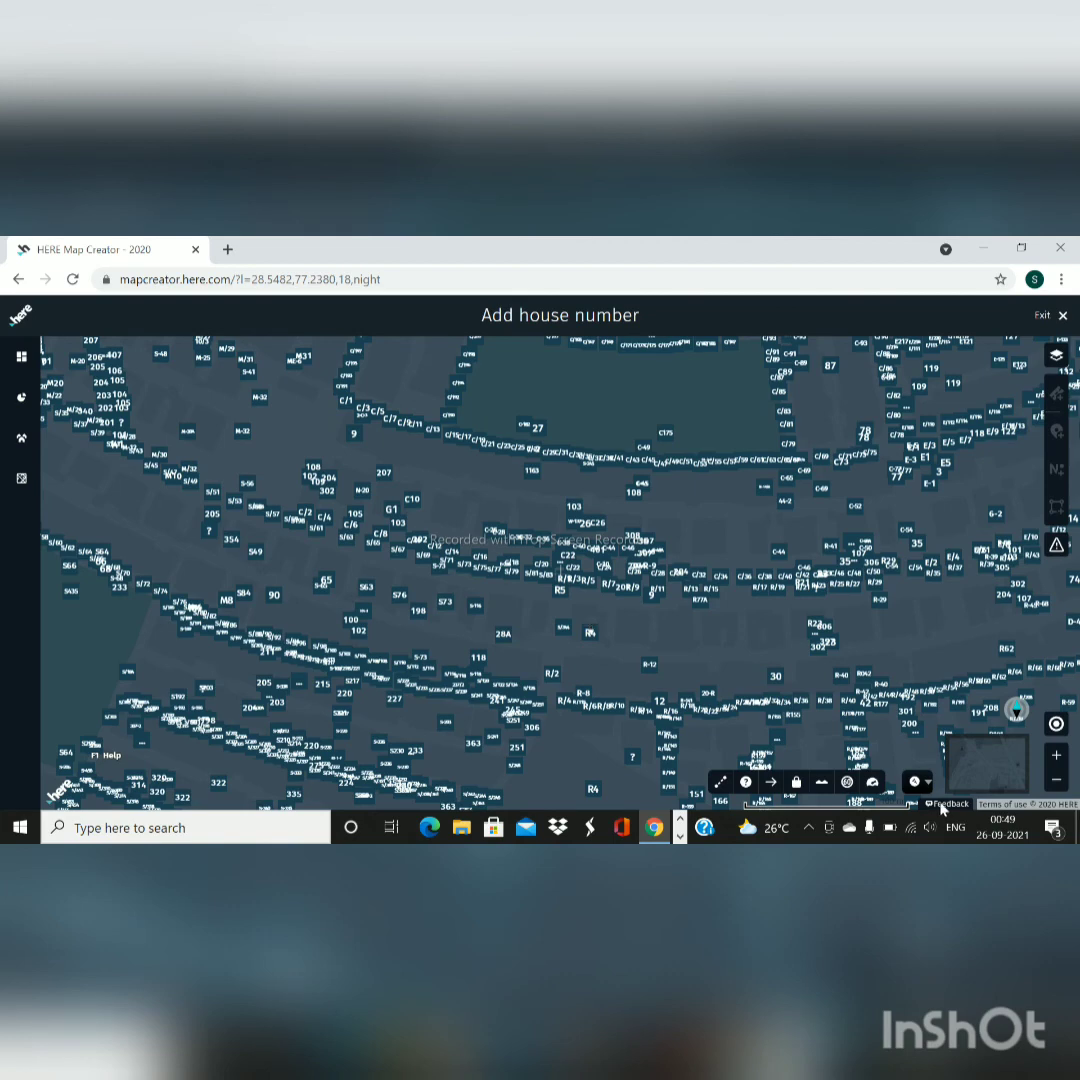
click(560, 573)
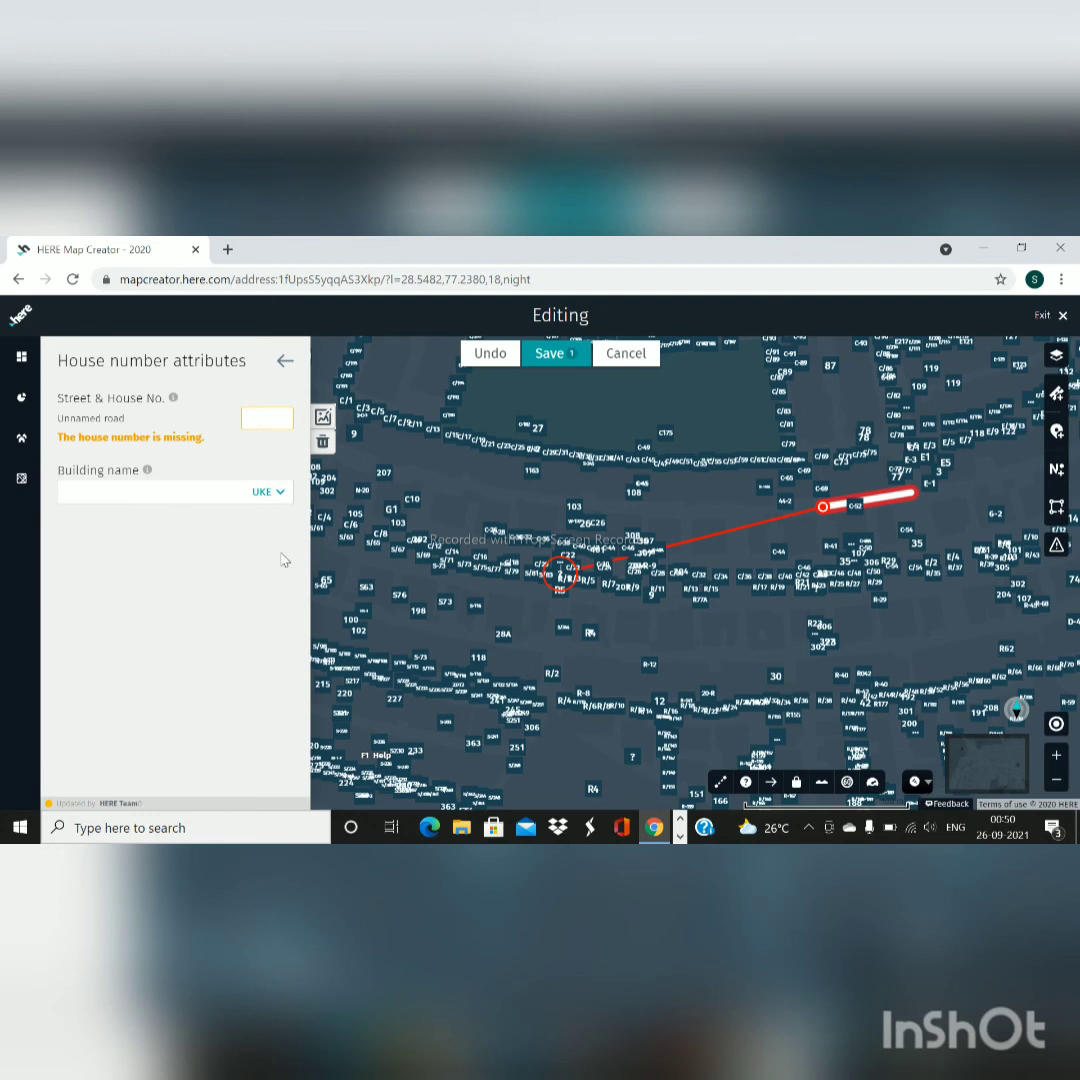
click(274, 428)
text(E)
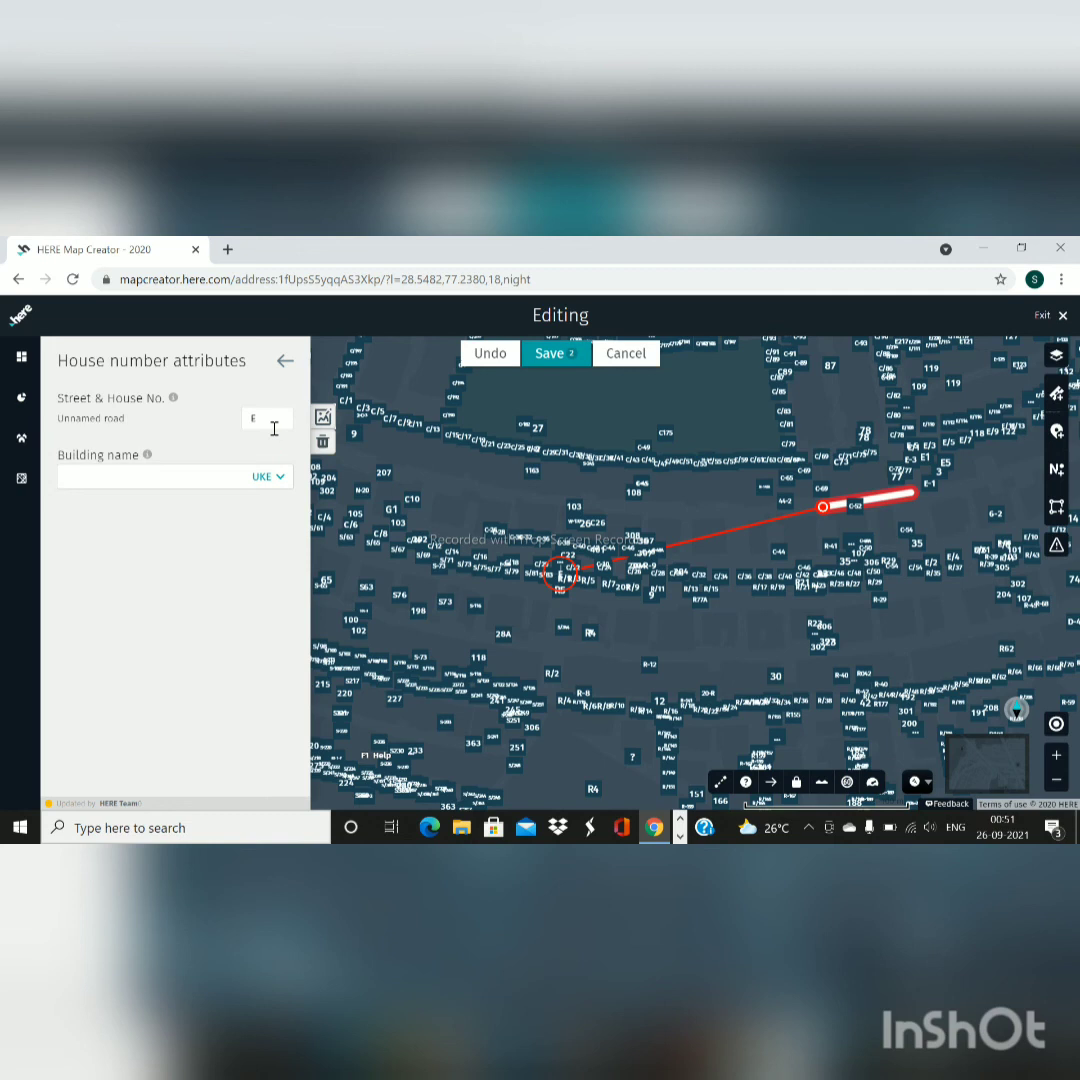
text(-2)
text(60)
click(549, 356)
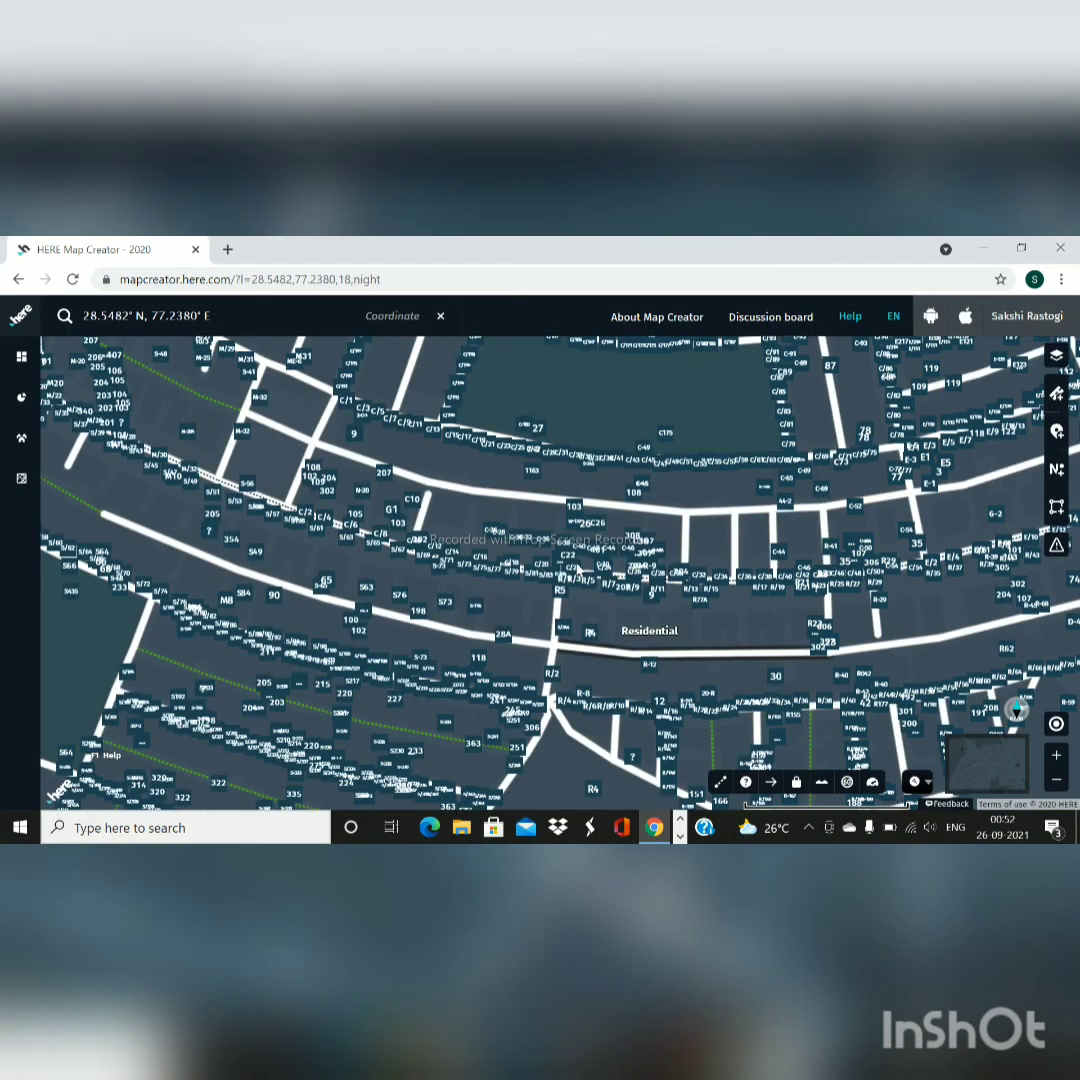
click(586, 568)
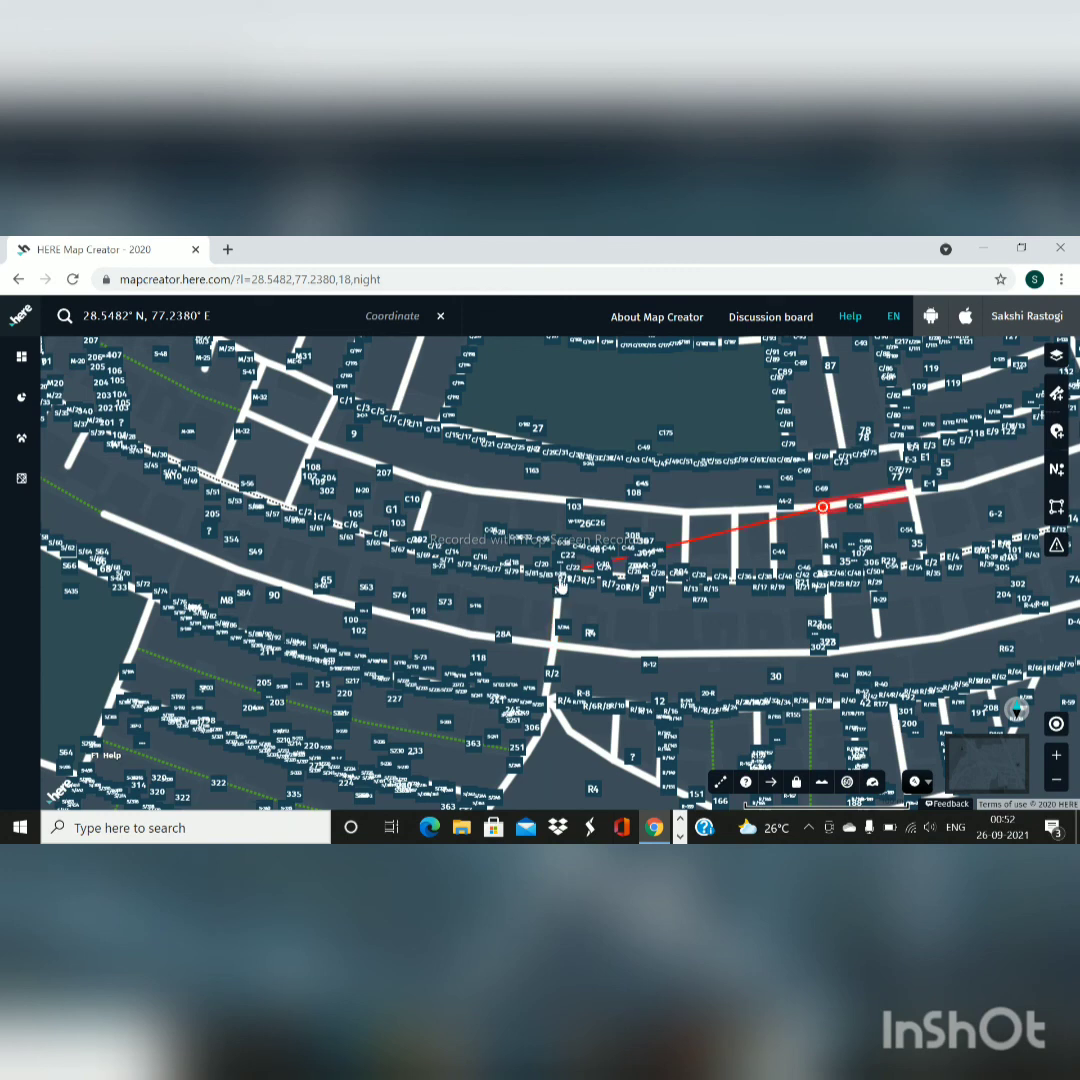
click(4, 397)
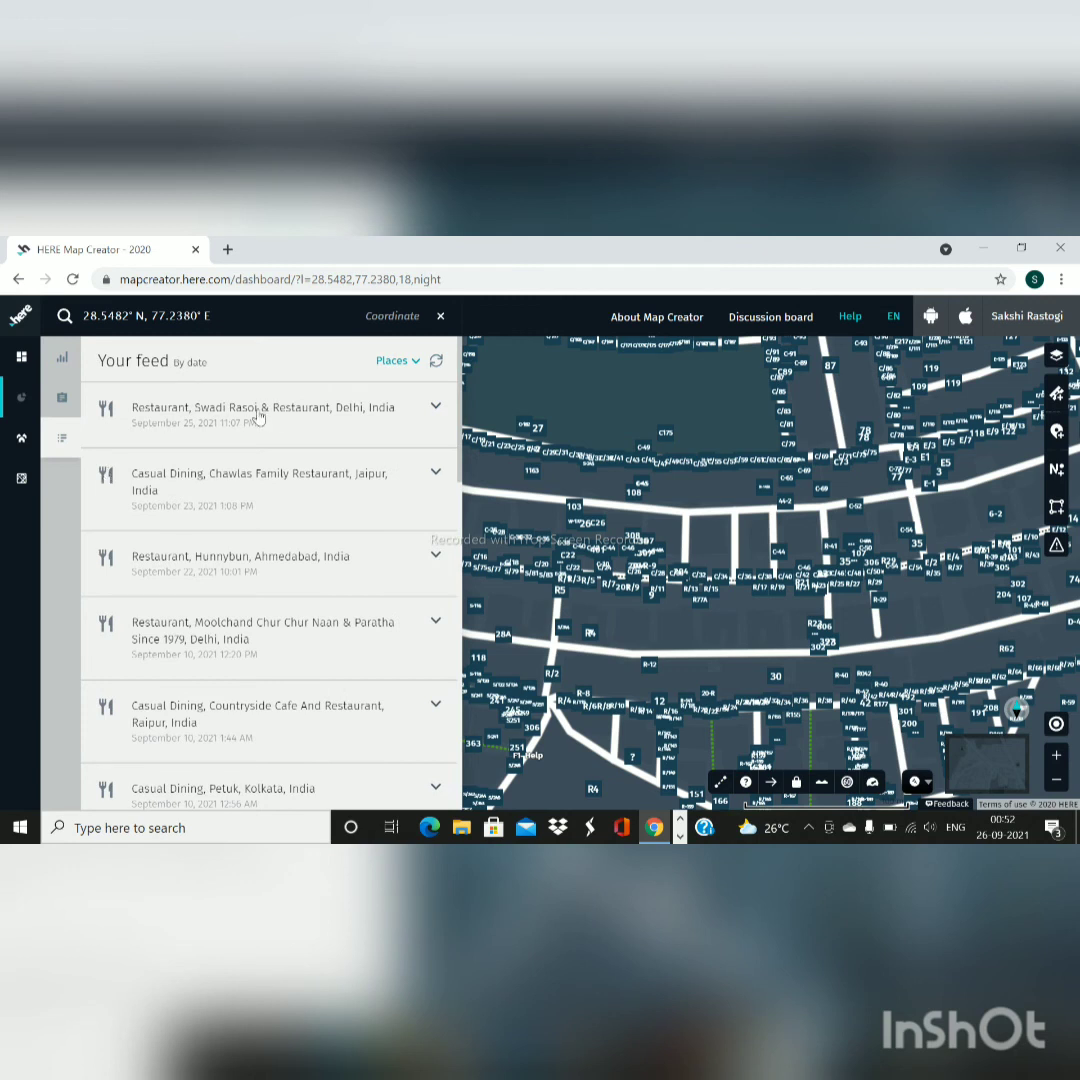
click(399, 362)
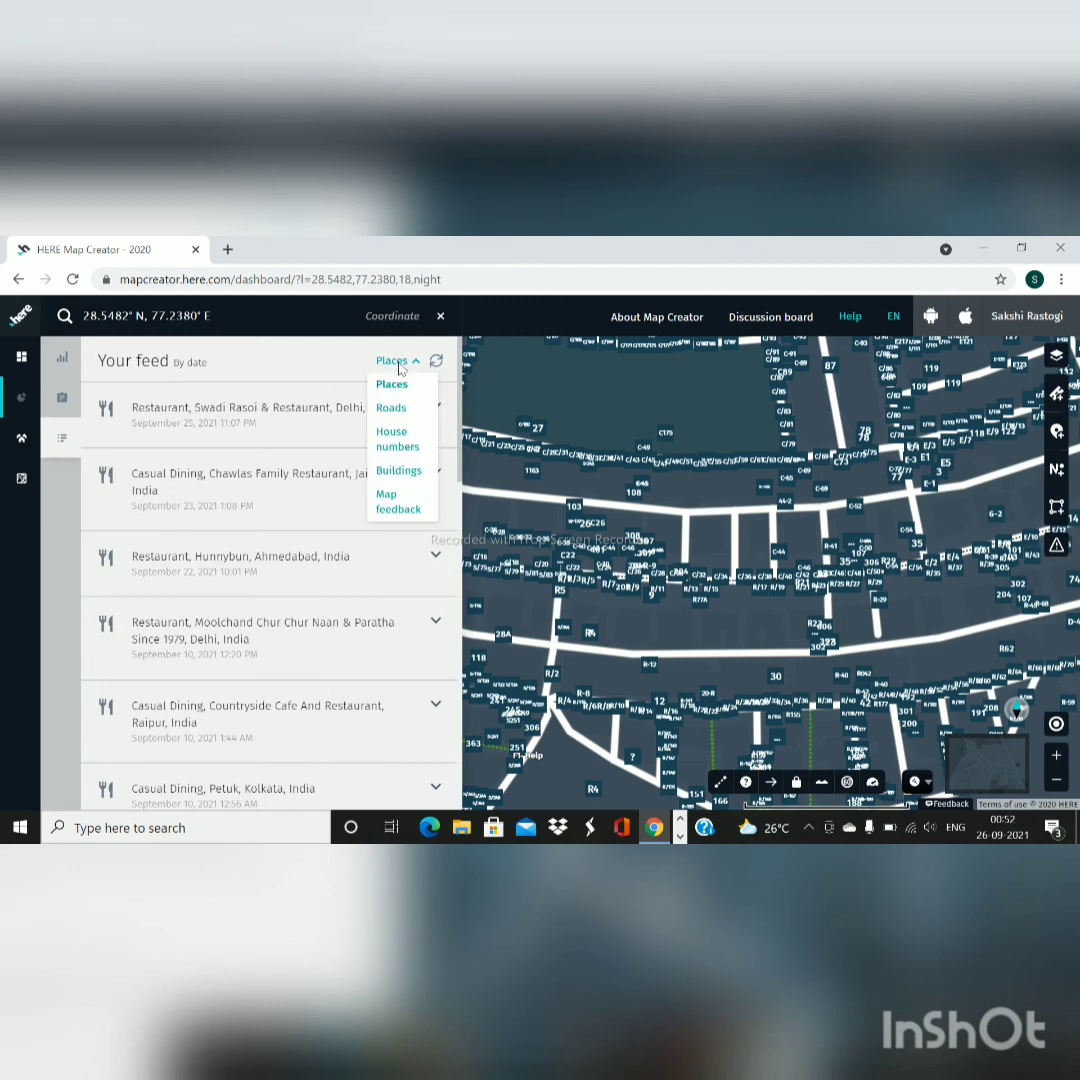
click(396, 440)
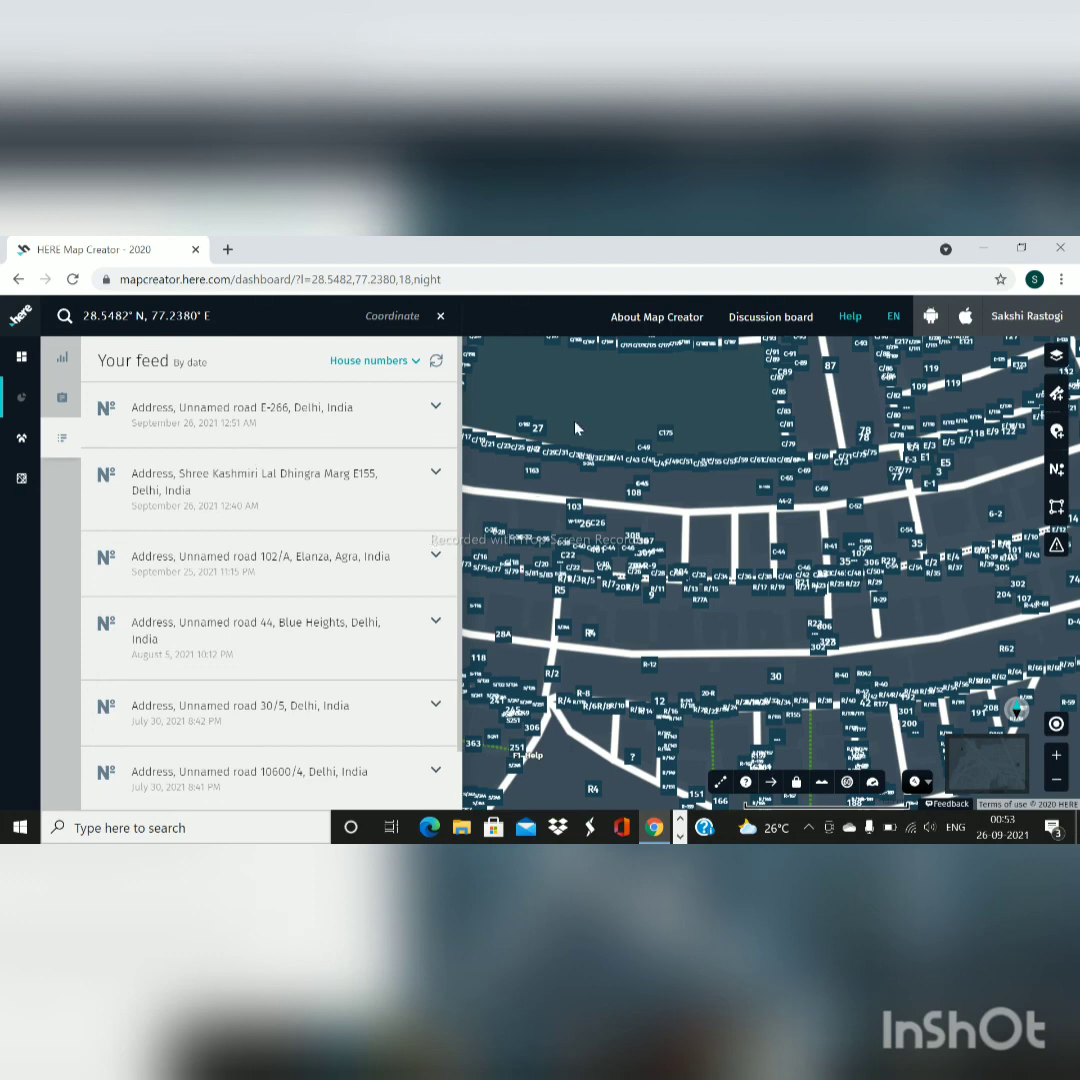
click(575, 428)
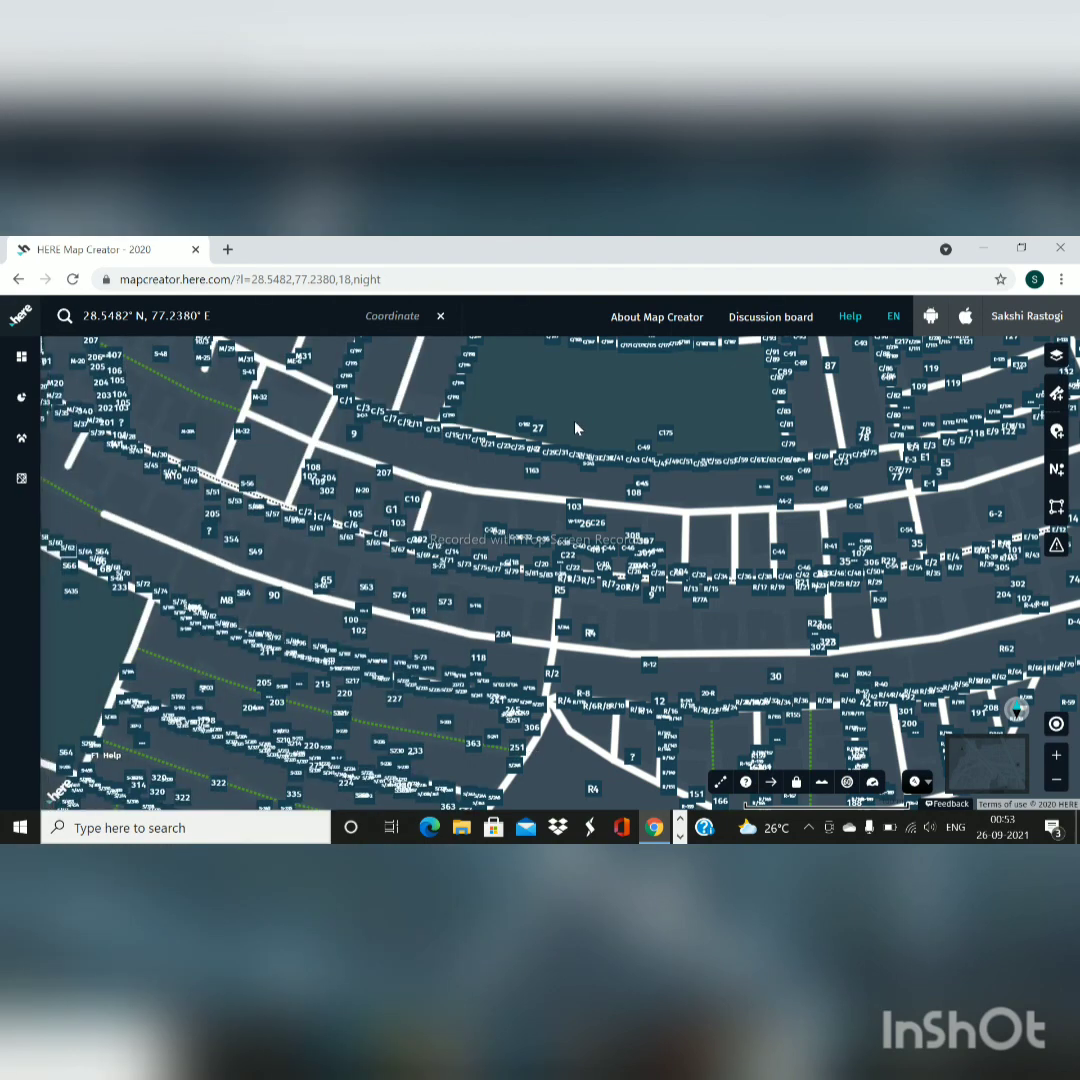